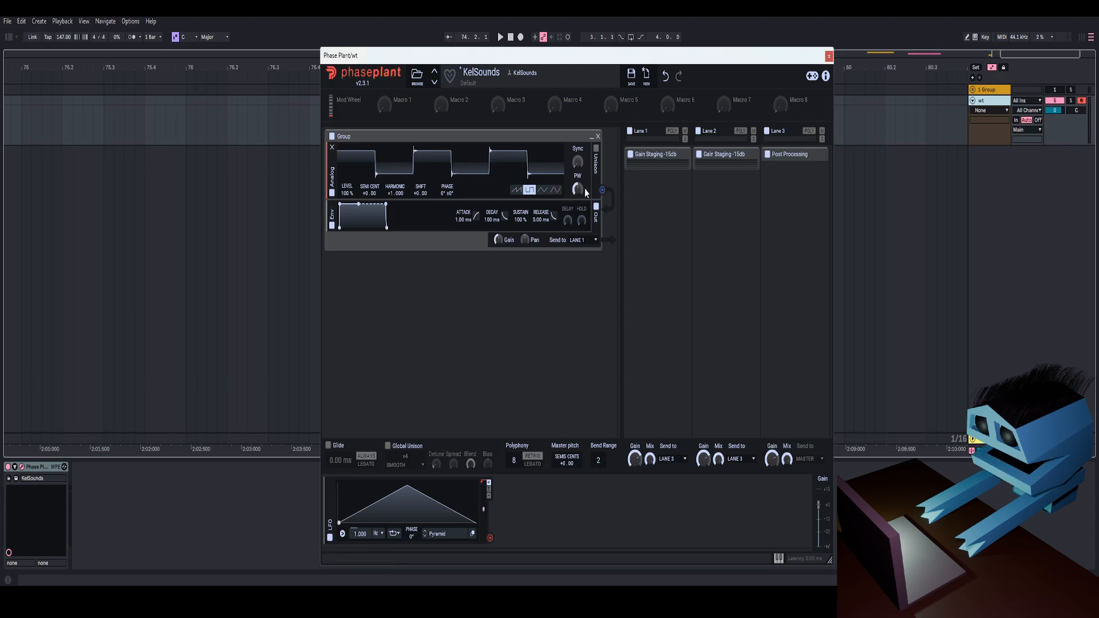
Add a Filter to the fx group in Lane 1 and set it to band-pass with a Q of 5
click(790, 338)
click(652, 170)
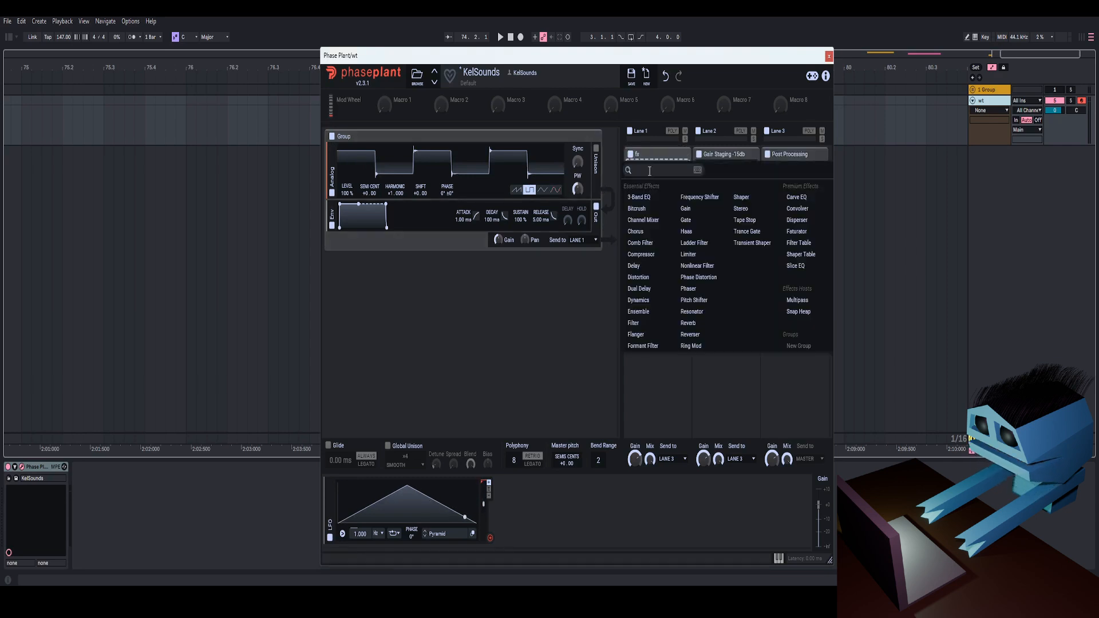
click(634, 324)
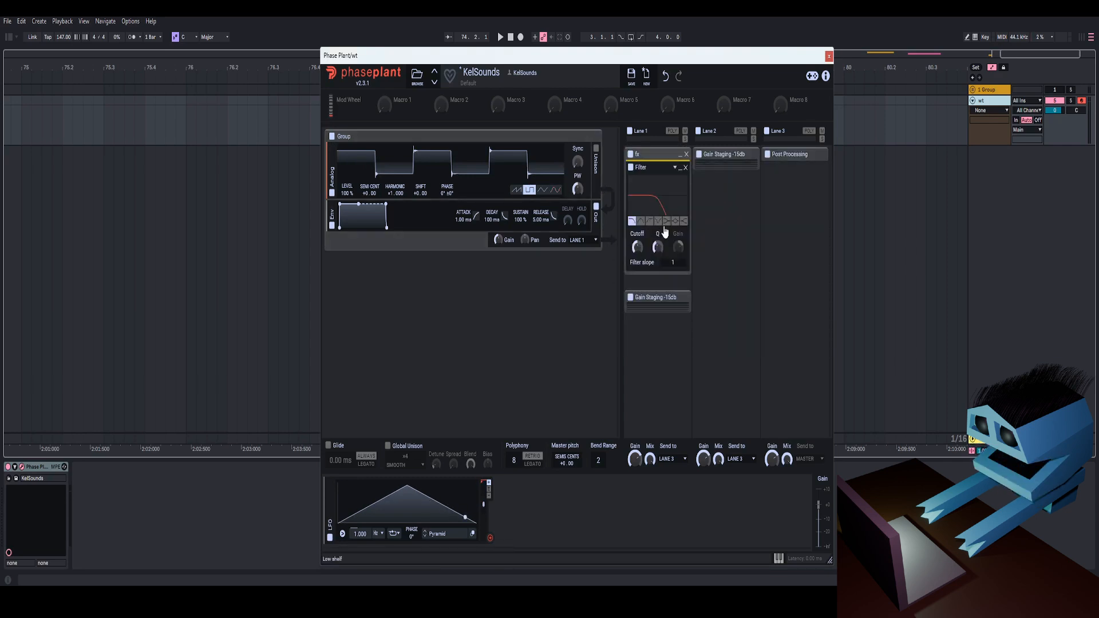
right_click(654, 249)
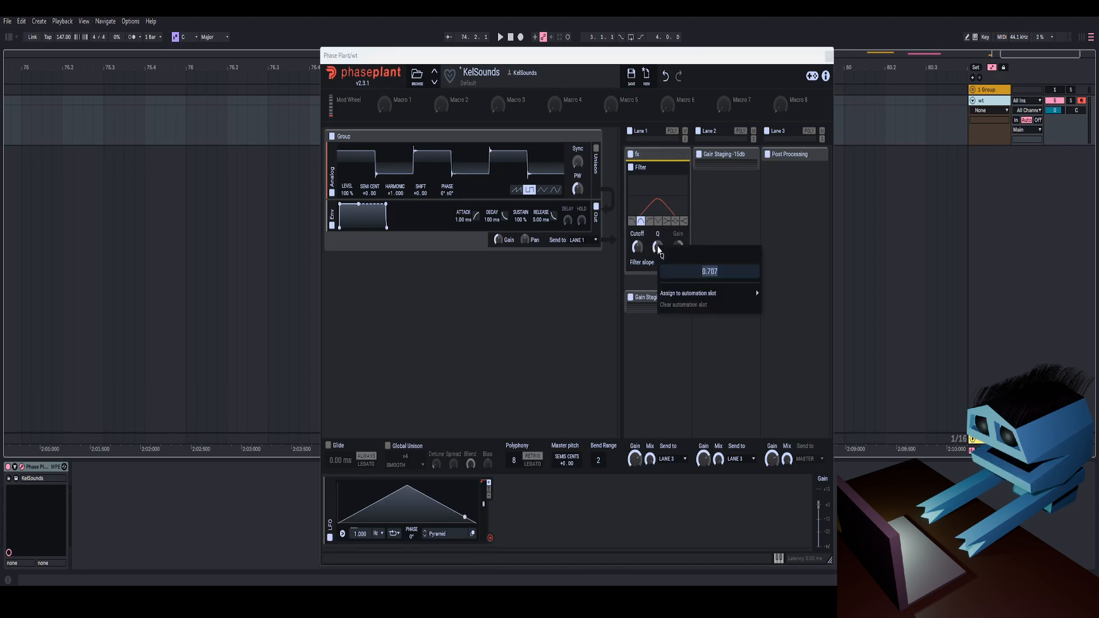
text(5)
key(Return)
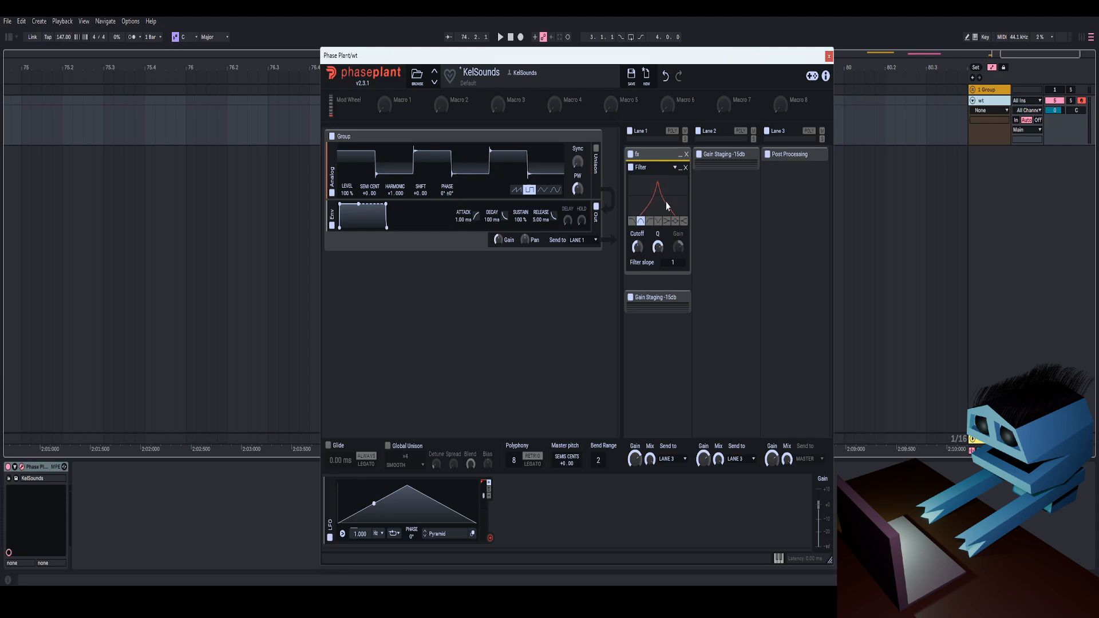
Create a two-beat MIDI clip at bar 79 on the wt track with a full-length F3 note, transposed down two octaves
key(ctrl+alt+p)
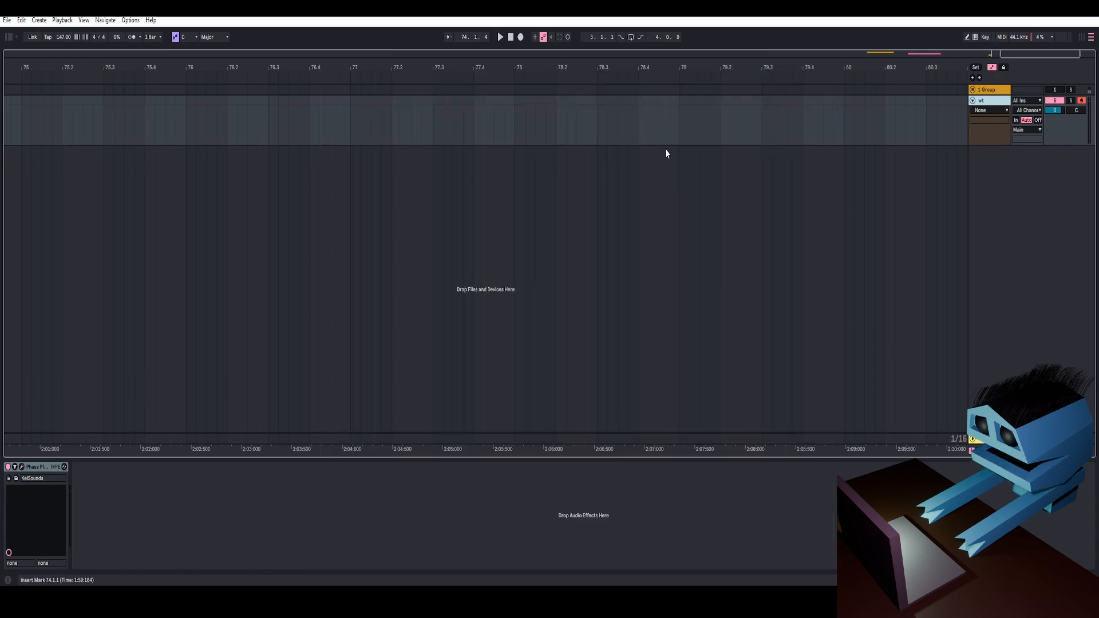
drag(735, 67, 631, 67)
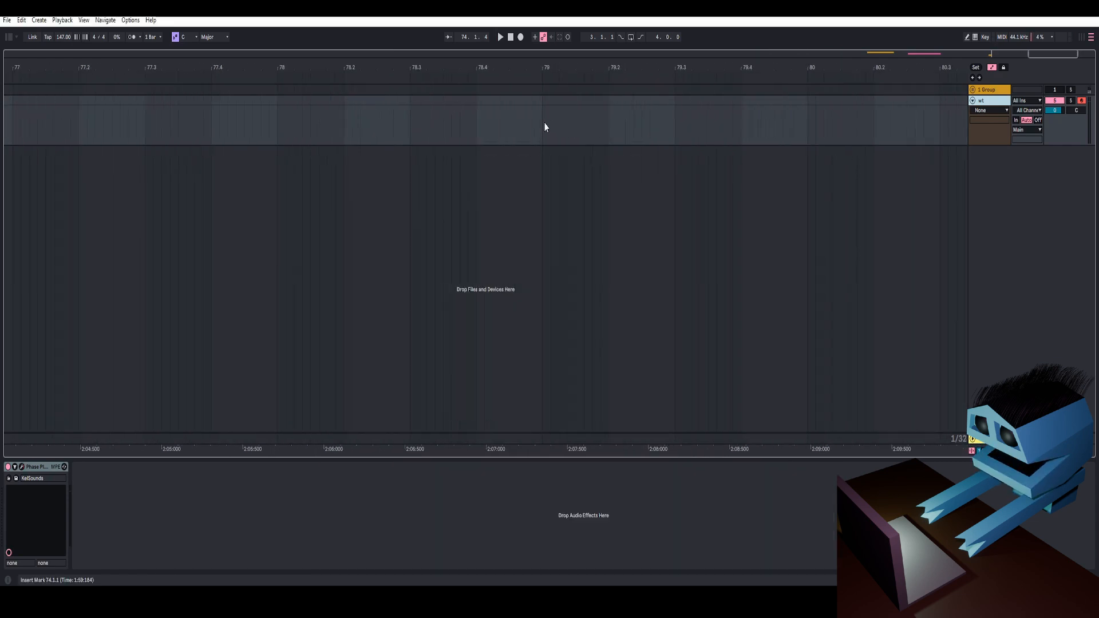
drag(546, 127, 601, 109)
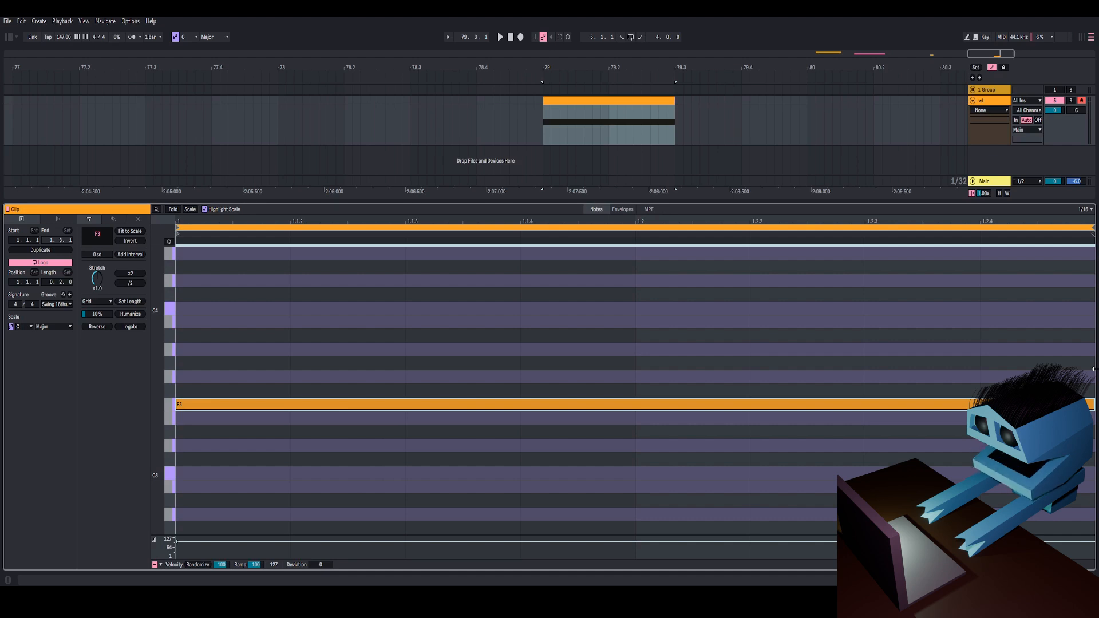
key(shift+Down)
key(shift+Down)
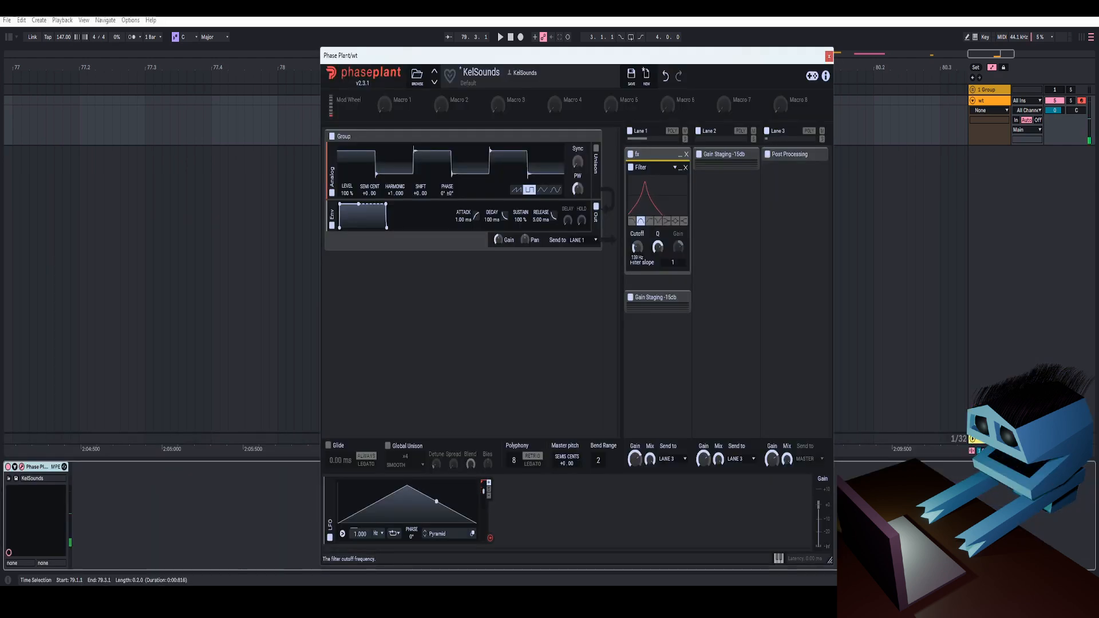
Lower the band-pass filter's cutoff during playback and add two identical narrow peak filters below it
key(space)
drag(637, 247, 637, 248)
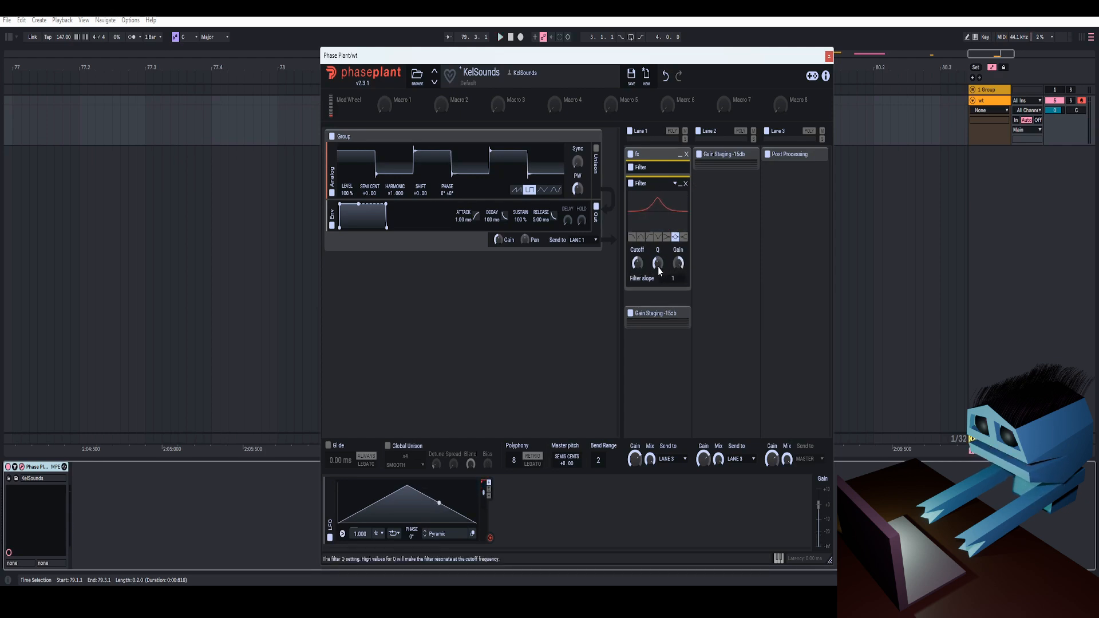
drag(658, 264, 658, 267)
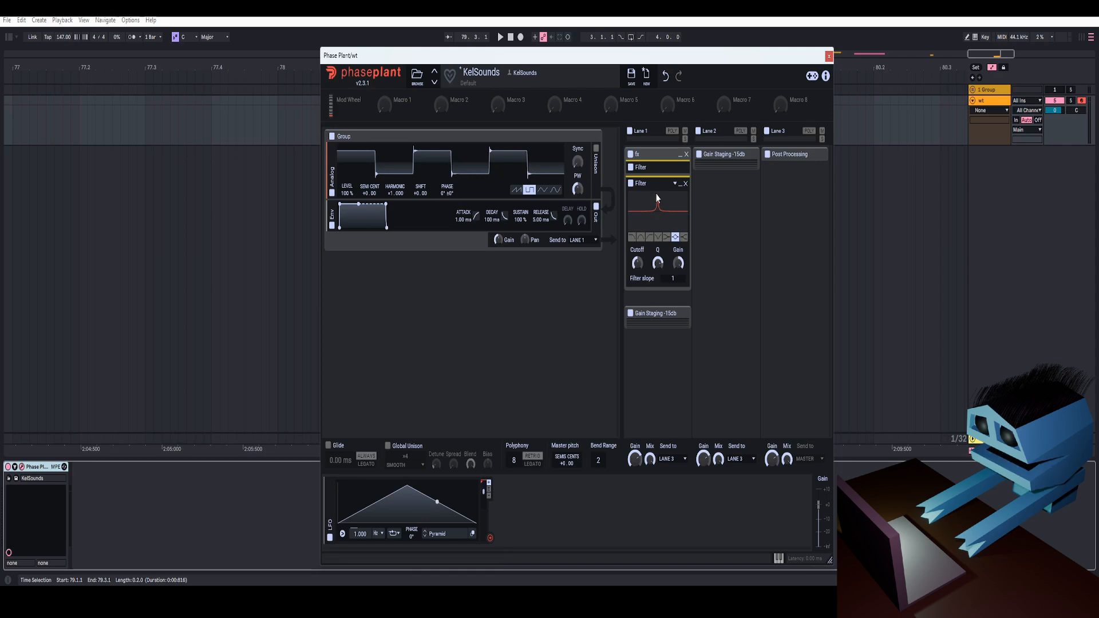
key(ctrl+d)
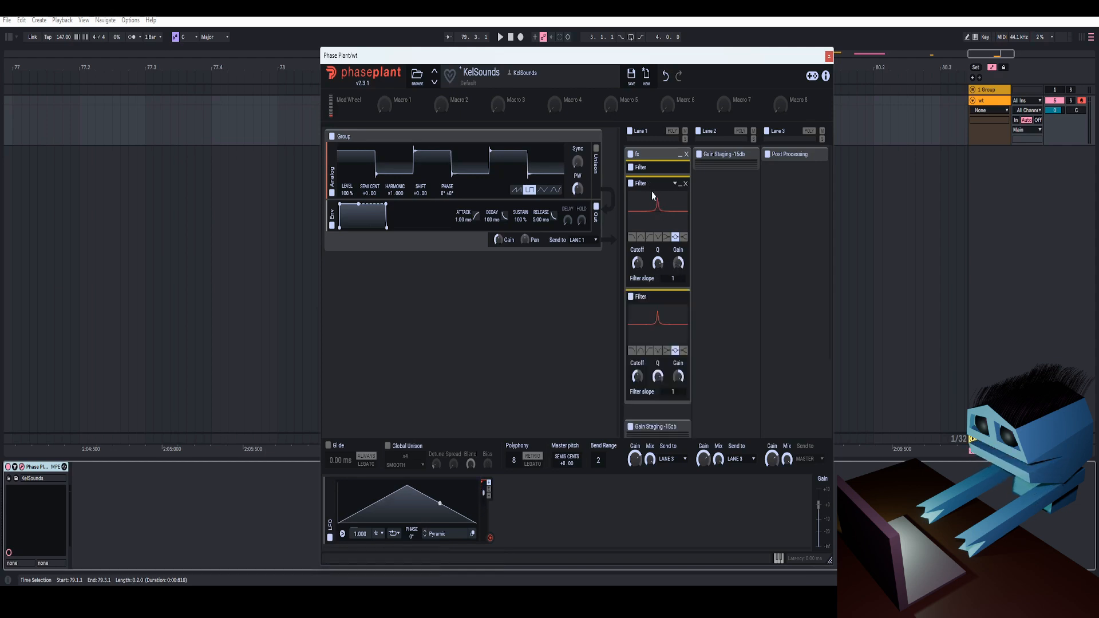
Remove the LFO modulator and assign Macro 1 to the cutoffs of the band-pass filter and the first peak filter
click(330, 484)
click(396, 108)
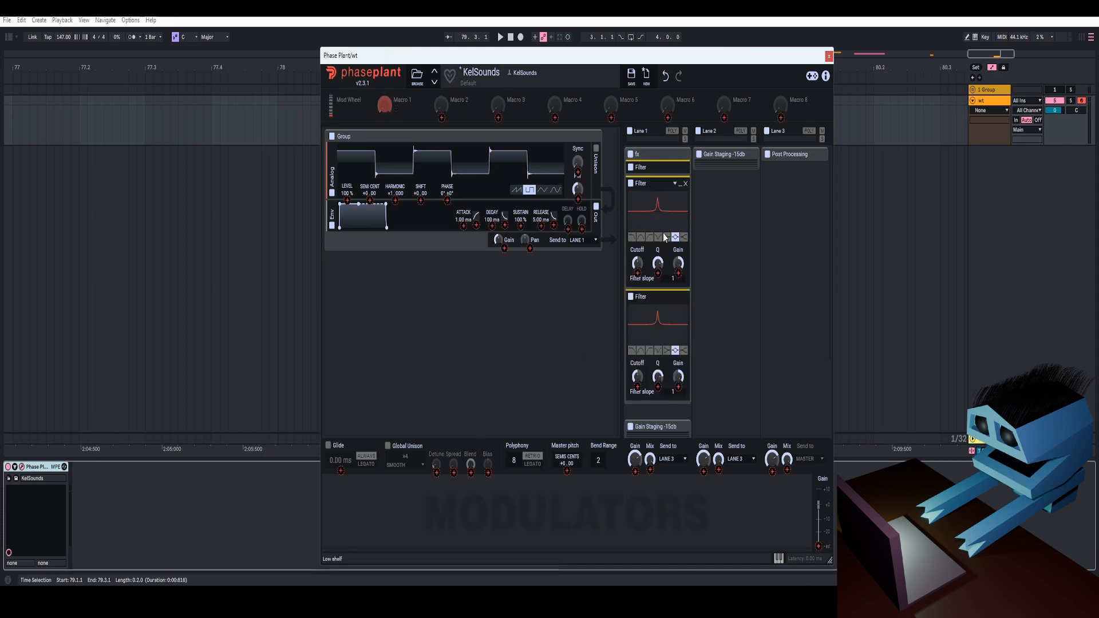
click(678, 171)
click(680, 169)
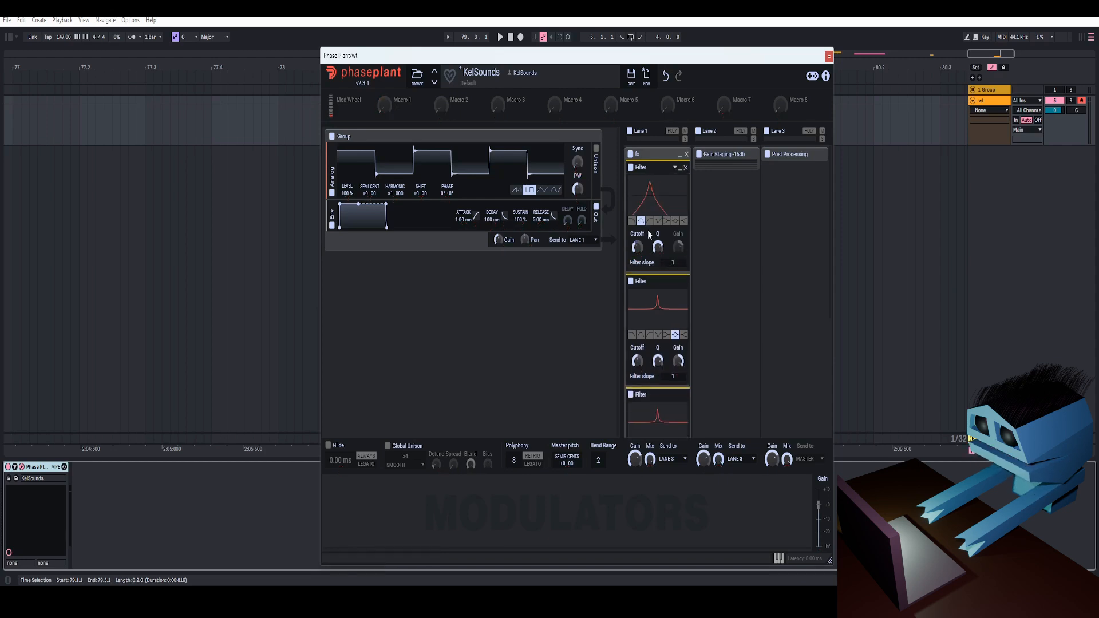
click(397, 109)
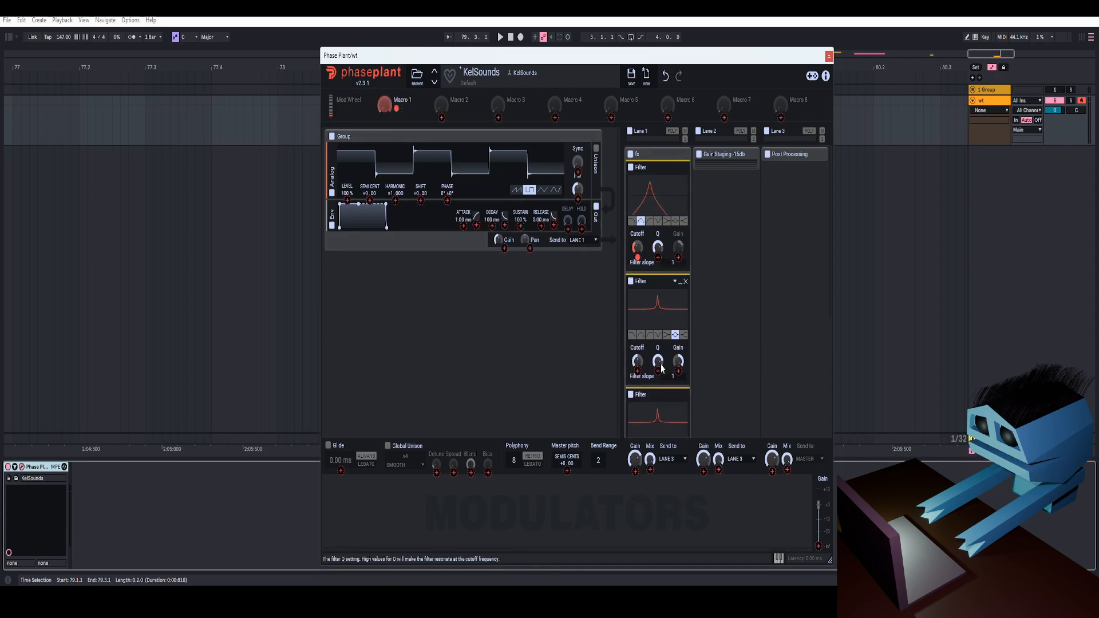
drag(384, 106, 638, 412)
Assign Macro 1 to the last peak filter's cutoff and raise both peak filters' base cutoffs to maximum
key(space)
key(space)
scroll(646, 289, down, 3)
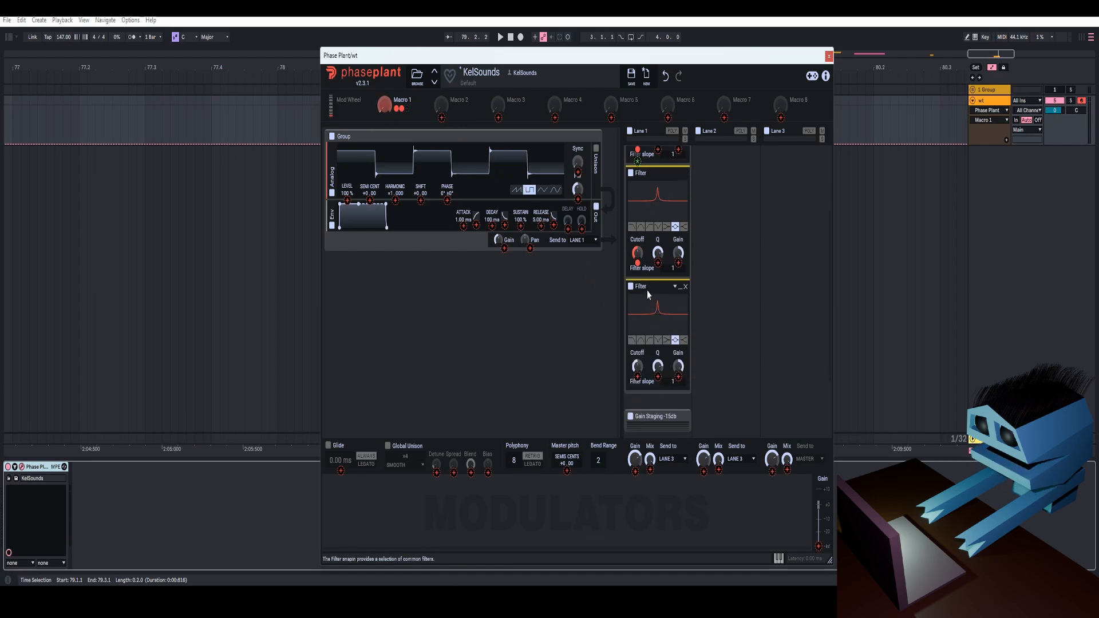
drag(401, 109, 637, 366)
drag(632, 250, 636, 252)
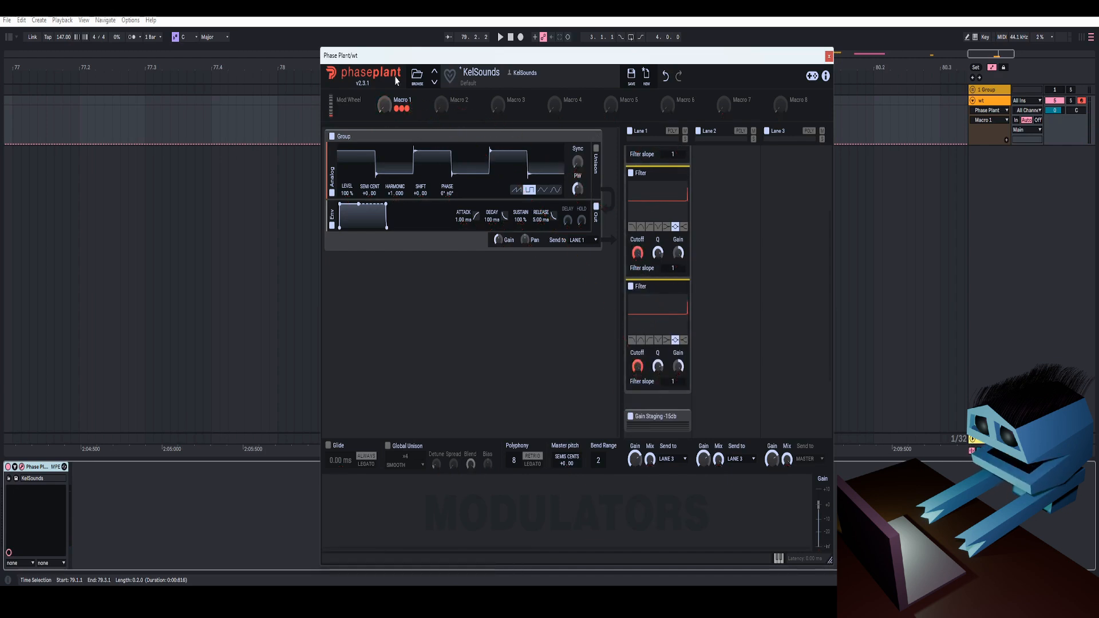
Adjust Macro 1's modulation amount on the band-pass cutoff and audition the Macro 1 sweep during playback
mouse_move(381, 108)
mouse_down()
mouse_move(382, 57)
mouse_move(382, 101)
mouse_move(382, 86)
mouse_up()
click(497, 31)
click(498, 34)
scroll(658, 246, up, 3)
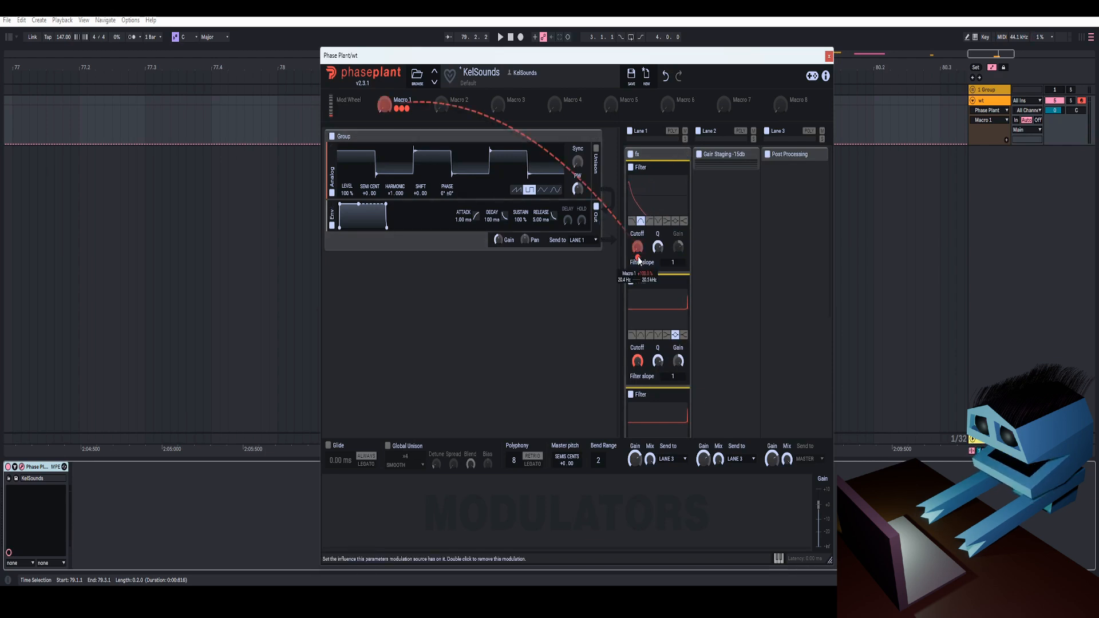
click(498, 34)
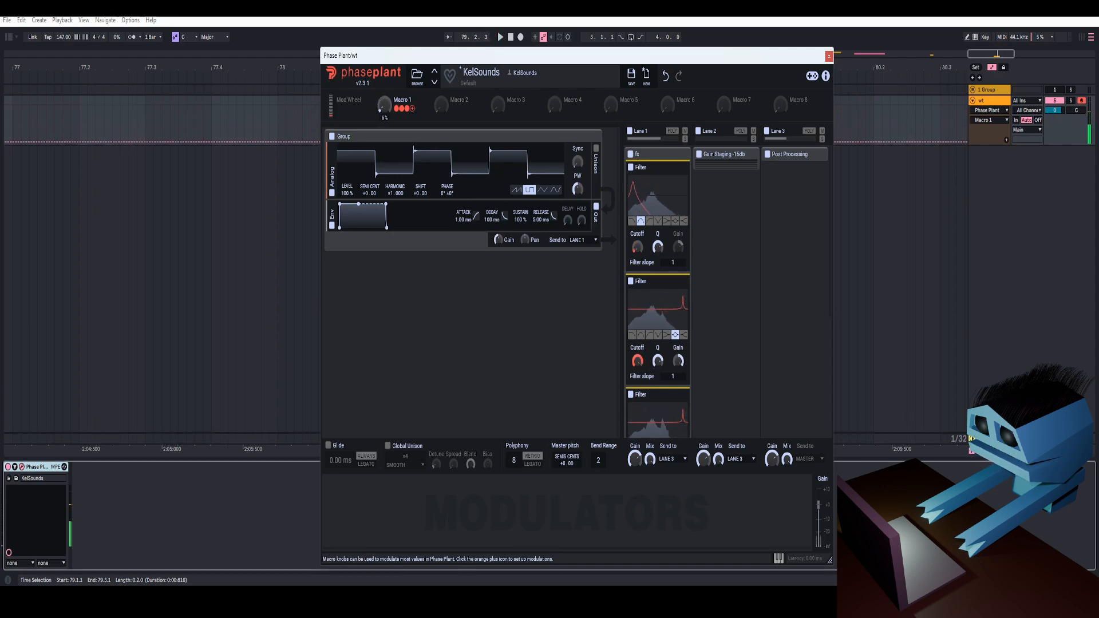
Collapse the three filters in the Lane 1 fx group
click(680, 168)
click(680, 184)
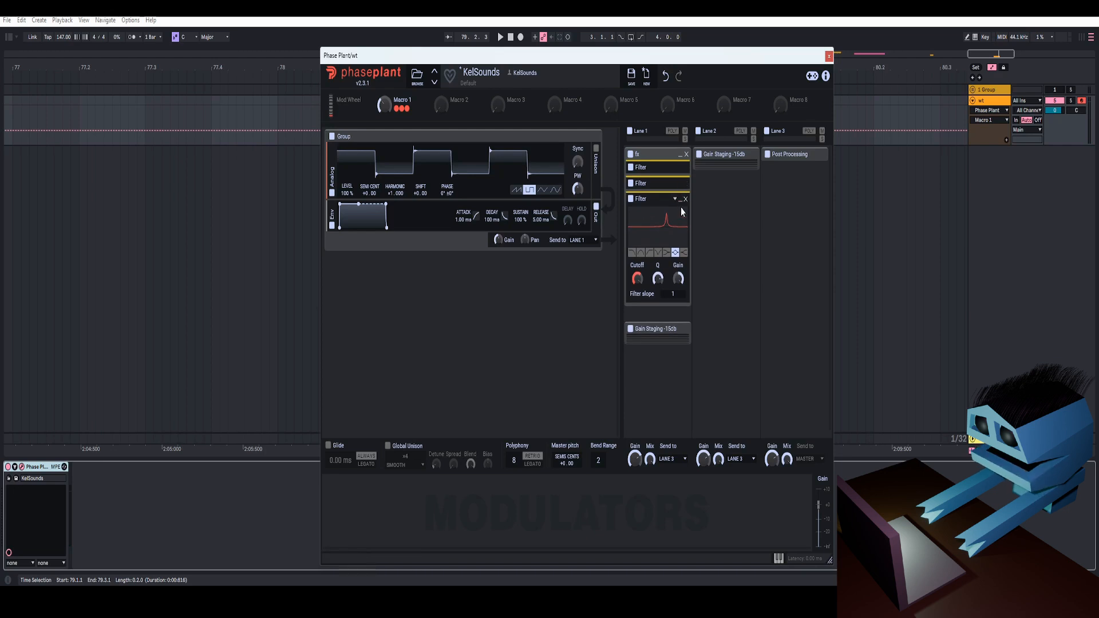
click(680, 199)
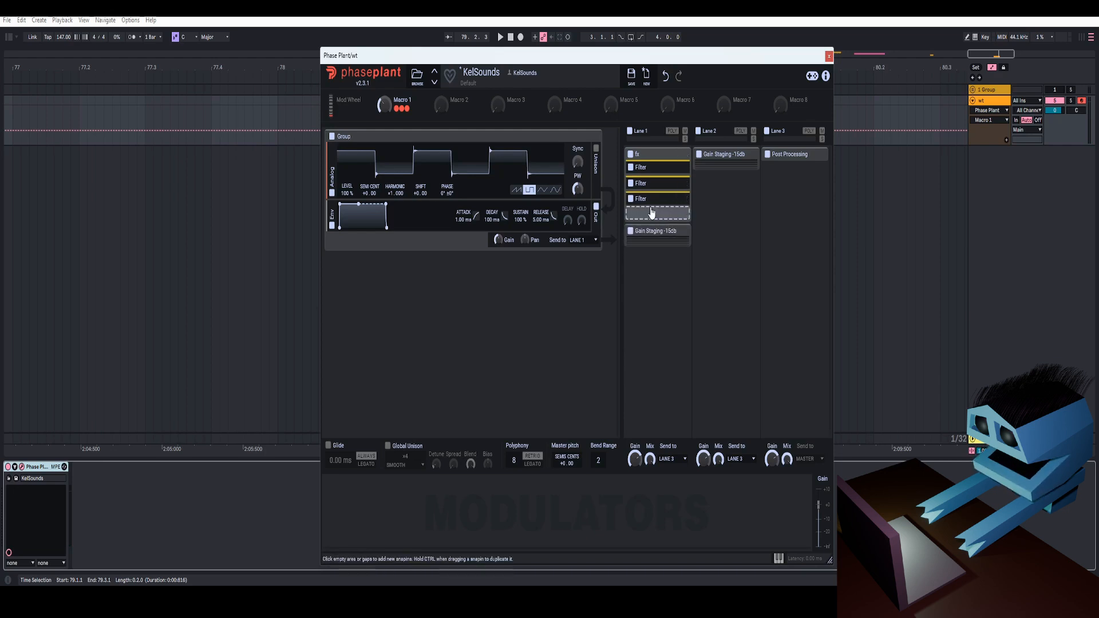
click(654, 207)
click(726, 193)
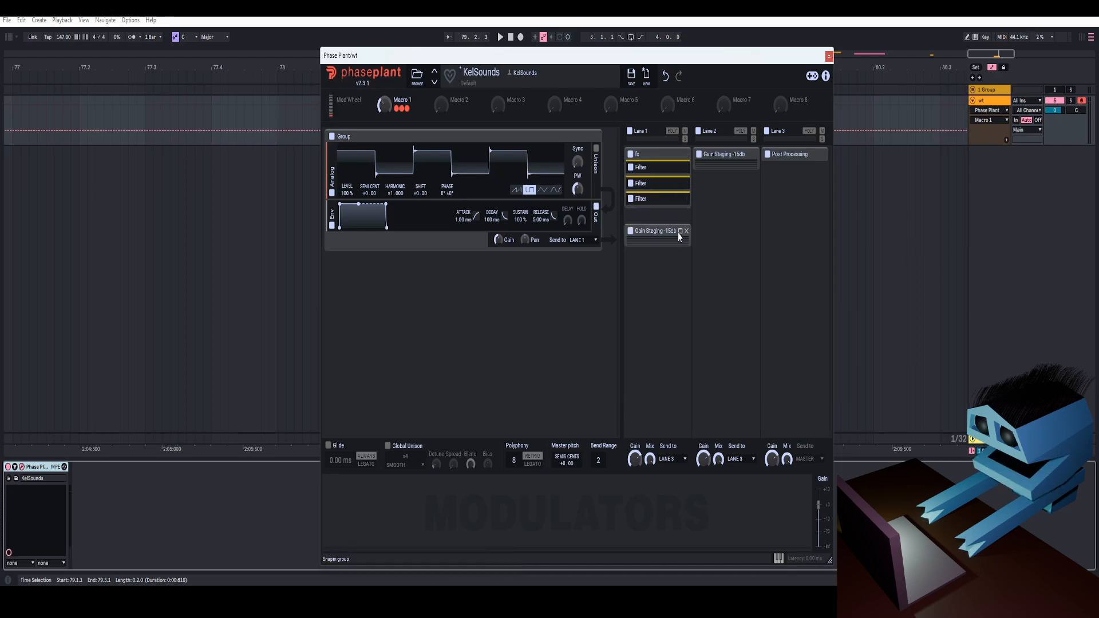
click(680, 231)
click(666, 216)
click(721, 207)
click(679, 232)
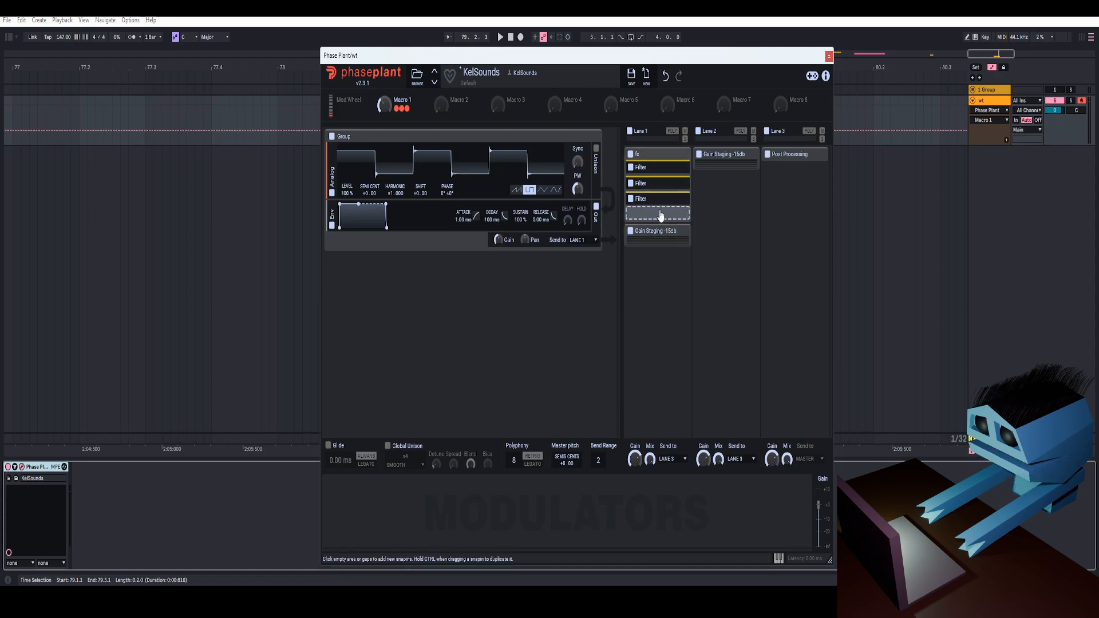
Add an Overdrive Distortion below the filters in the fx group and lower its Mix
click(659, 217)
click(678, 326)
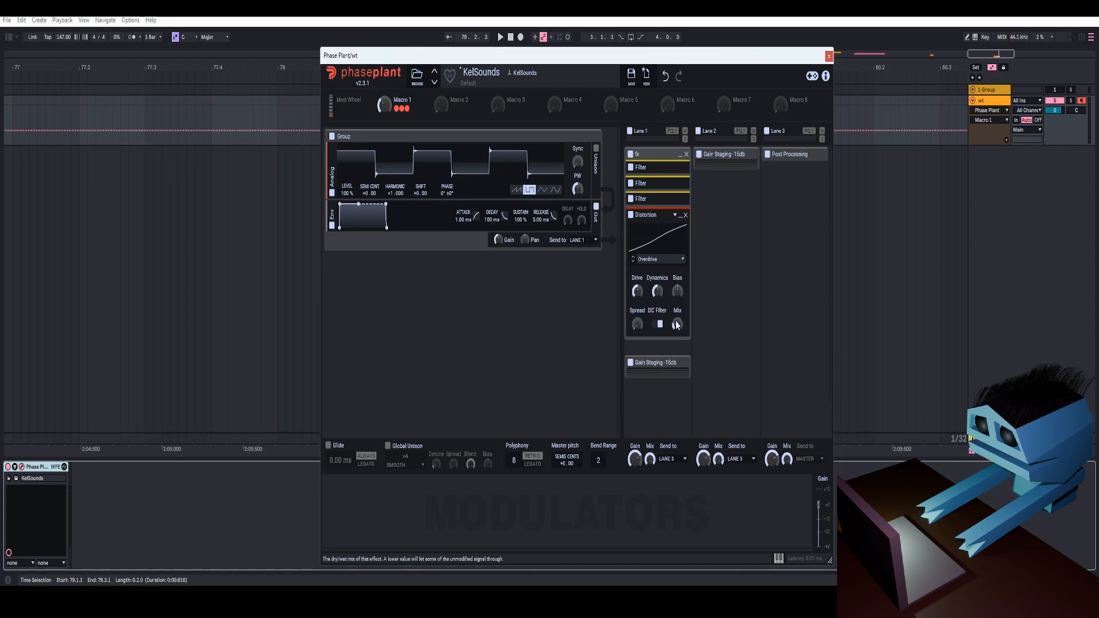
Audition the distorted sound by playing the clip repeatedly while varying Macro 1
mouse_move(384, 106)
mouse_down()
mouse_move(384, 145)
mouse_move(384, 89)
mouse_move(384, 130)
mouse_move(384, 97)
mouse_move(384, 129)
mouse_move(384, 108)
mouse_move(384, 117)
mouse_up()
key(space)
key(space)
key(space)
key(space)
key(space)
key(space)
key(space)
key(space)
key(space)
key(space)
key(space)
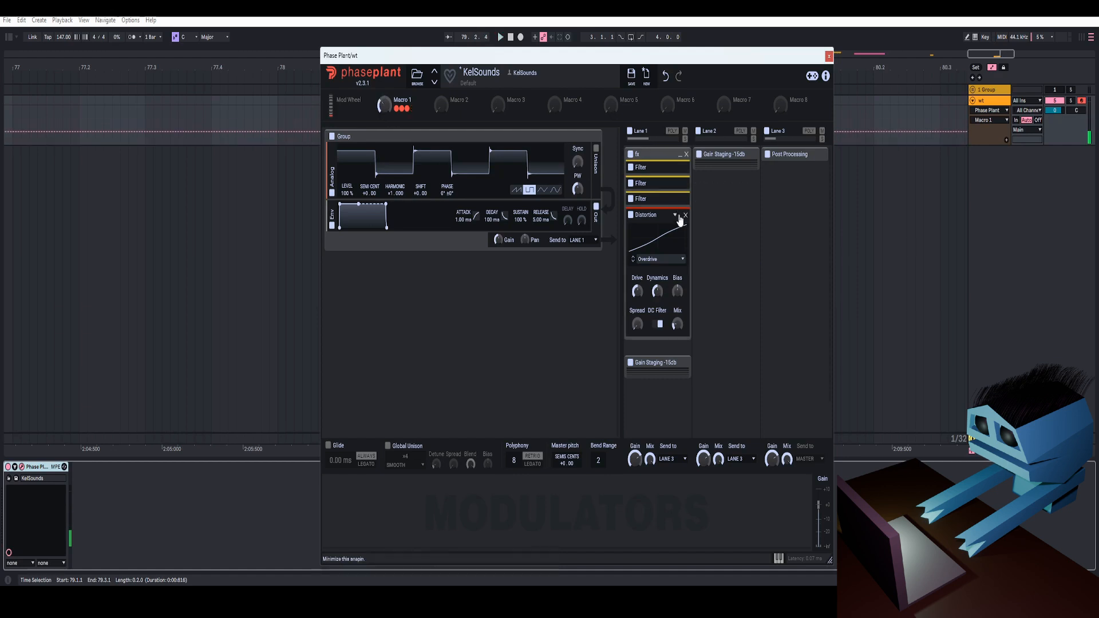
Collapse the Distortion and add a Dynamics effect below it with a high ratio of 2:1
click(680, 220)
click(667, 231)
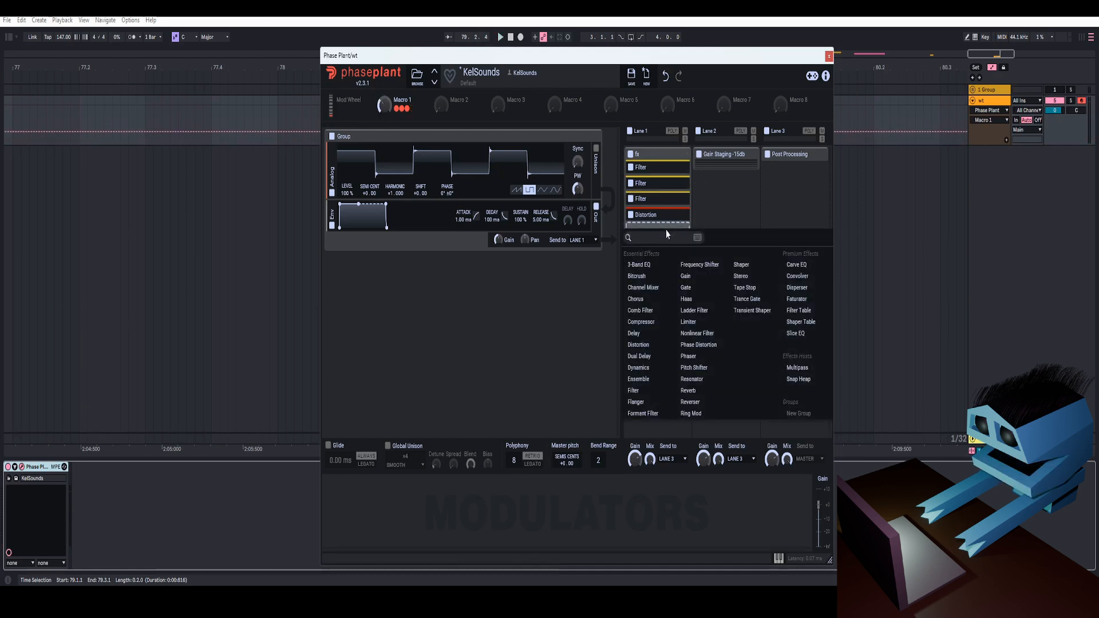
click(638, 367)
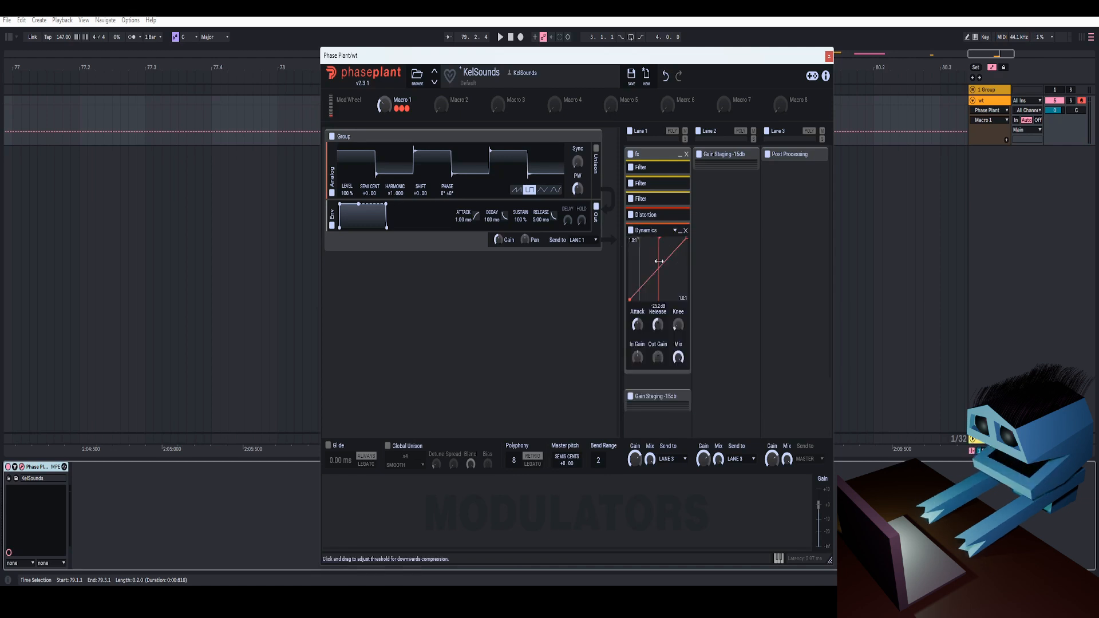
right_click(683, 256)
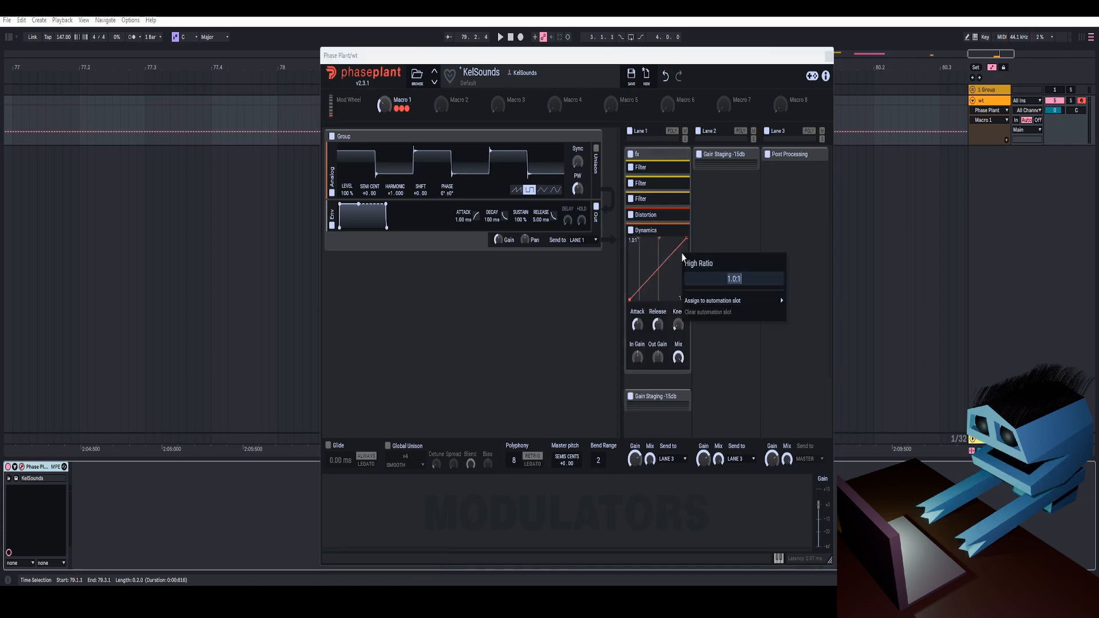
text(2)
key(Return)
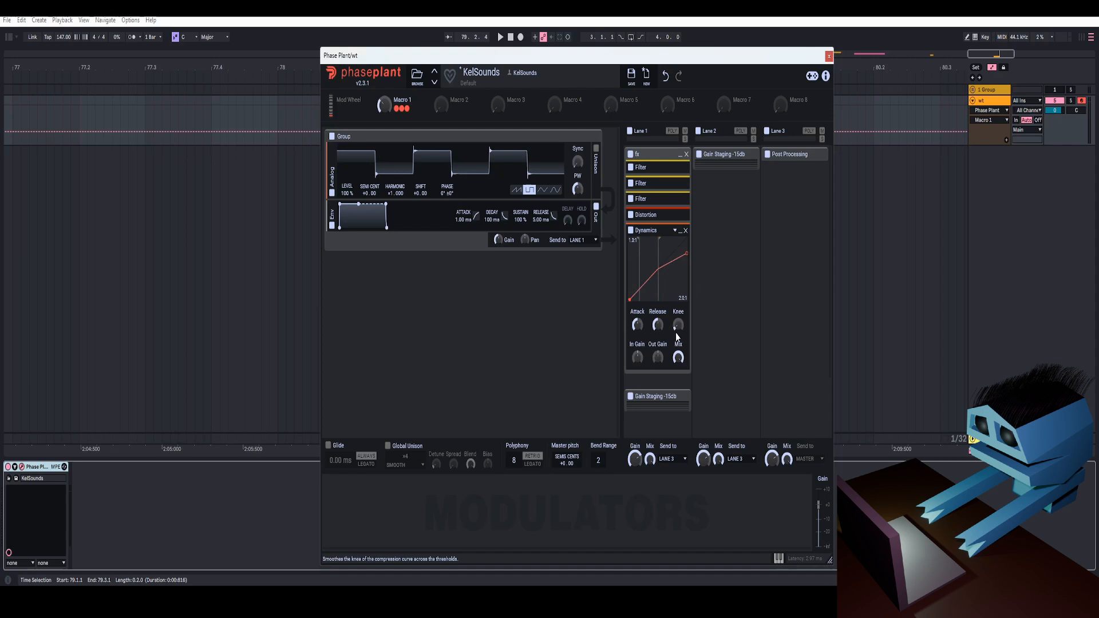
Lower the Dynamics effect's Mix and audition the patch by sweeping Macro 1 during playback
drag(384, 106, 384, 65)
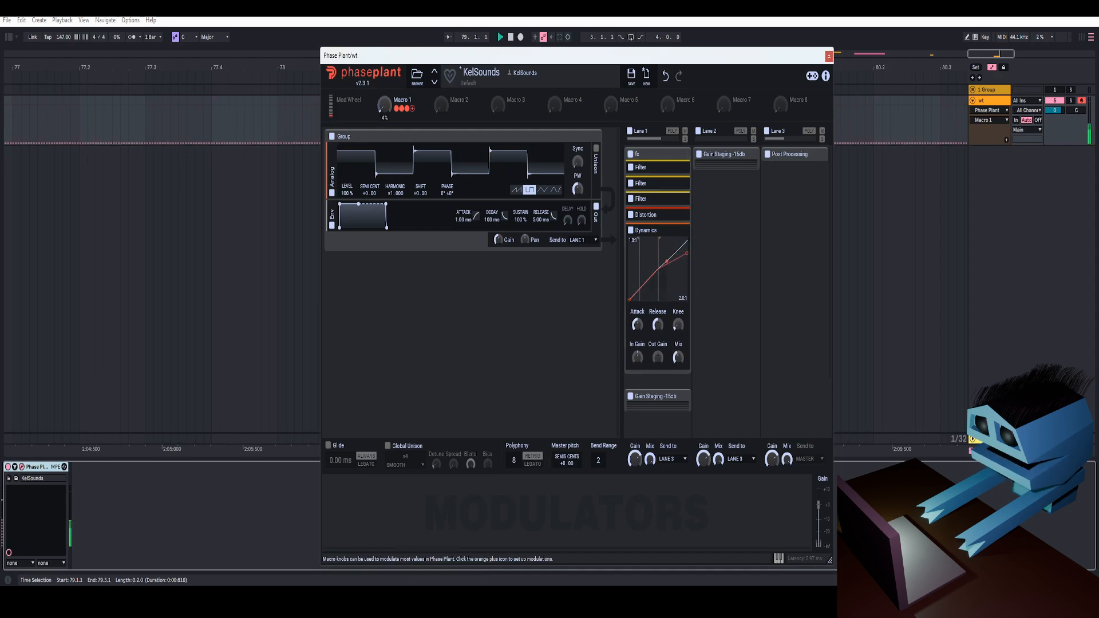
key(space)
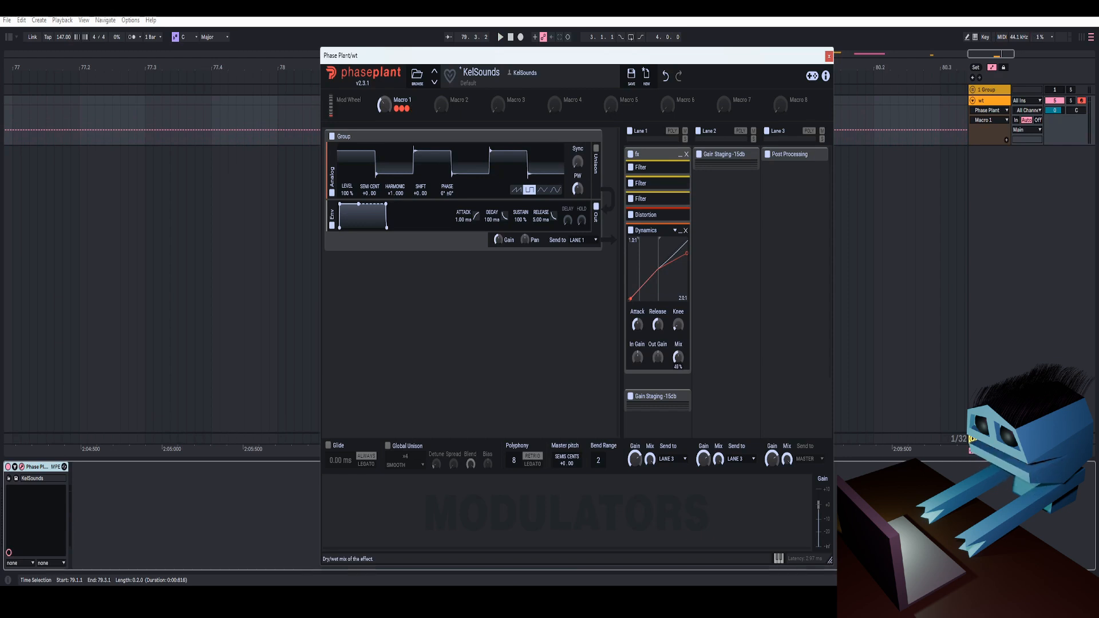
key(space)
drag(383, 110, 382, 79)
key(space)
click(517, 190)
key(space)
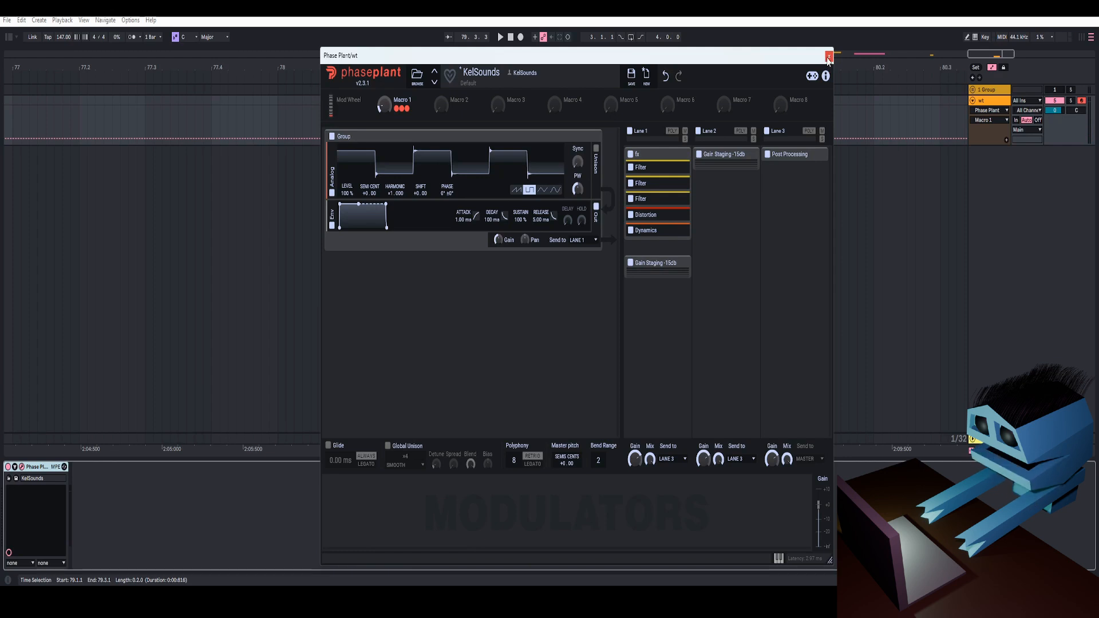
Close the synth window, insert an audio track below the wt track, and set its input to Resampling
click(829, 55)
right_click(1001, 179)
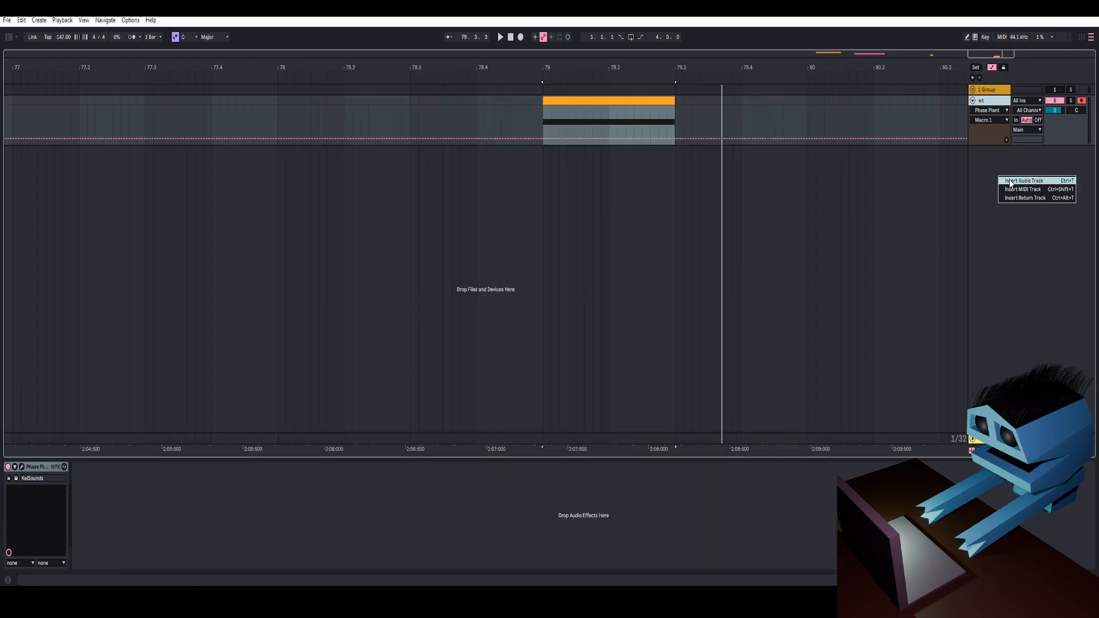
click(1013, 188)
right_click(984, 156)
click(979, 149)
click(1016, 152)
click(1018, 182)
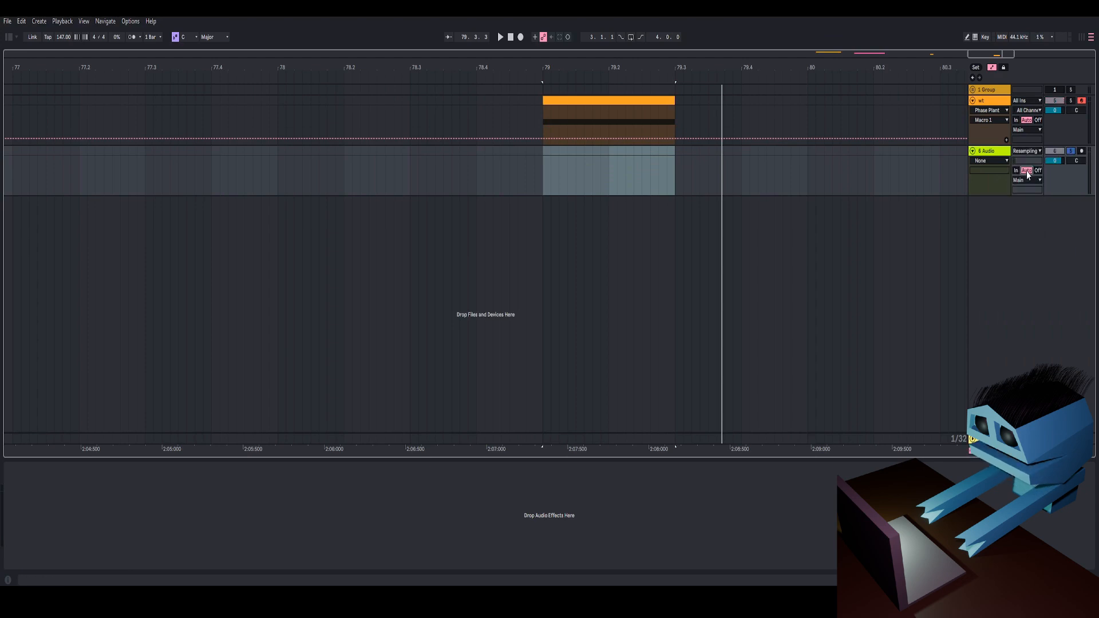
Try to record the wt clip onto the resampling track from bar 79
click(541, 182)
click(520, 38)
key(space)
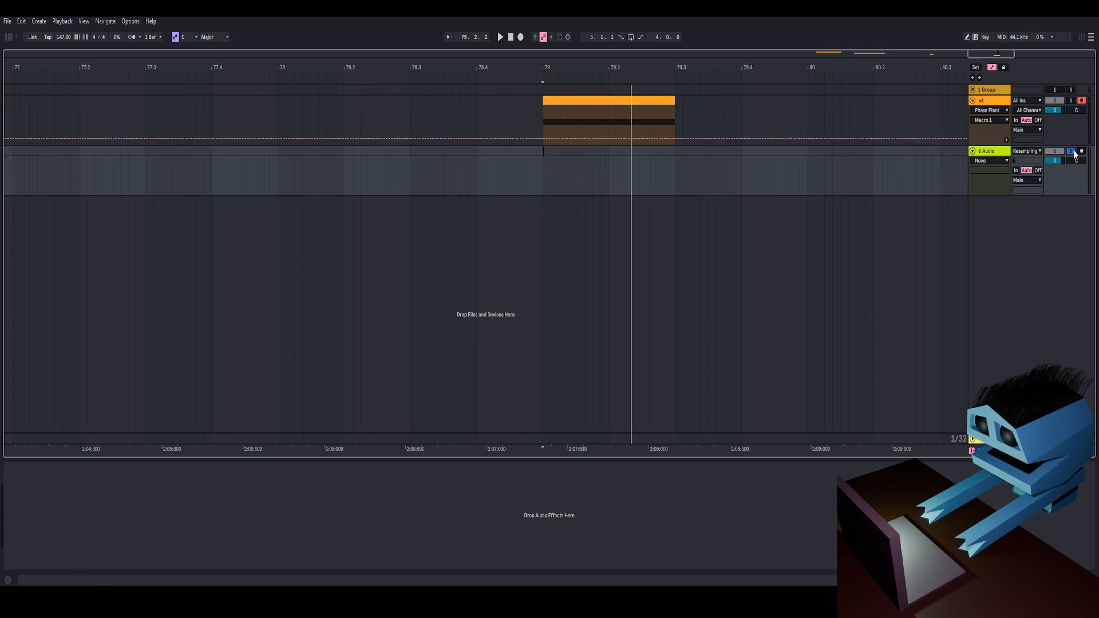
Record the two-beat wt clip onto the resampling track from bar 79 and delete the take
click(544, 178)
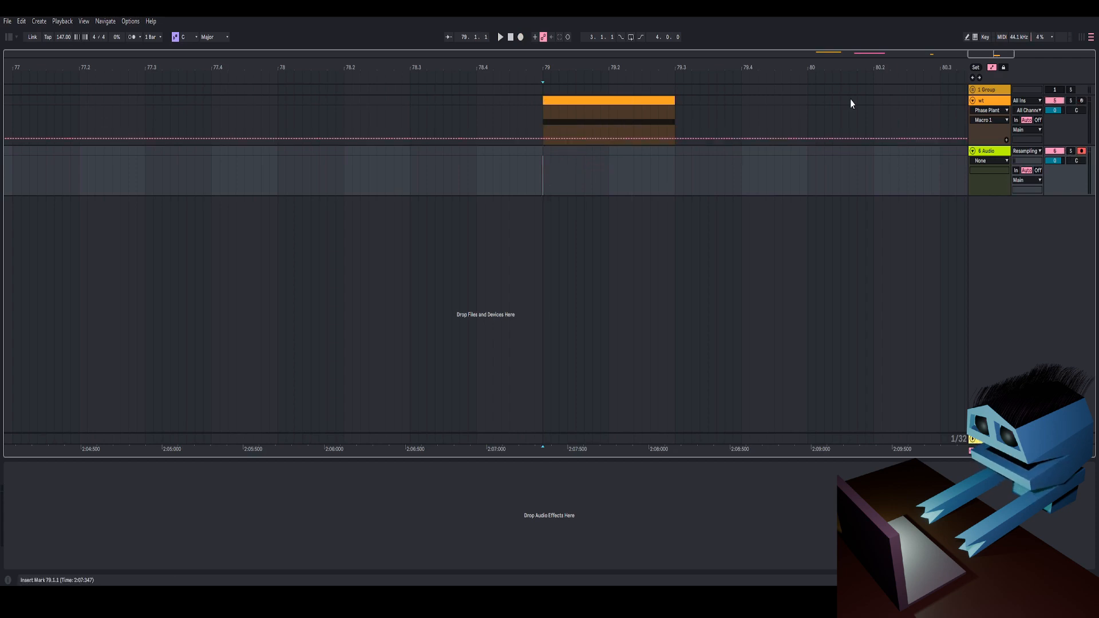
click(521, 37)
key(space)
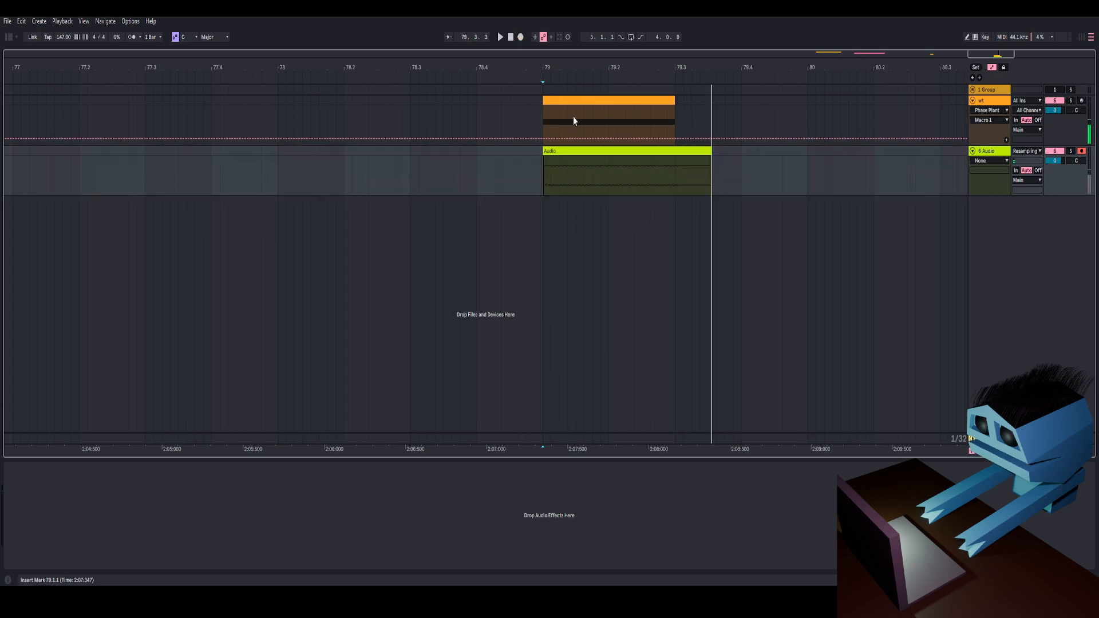
click(573, 115)
click(550, 188)
right_click(567, 149)
click(575, 180)
Extend the wt clip to one full bar, from 79 to 80, with one sustained F0 note throughout
click(582, 92)
click(577, 107)
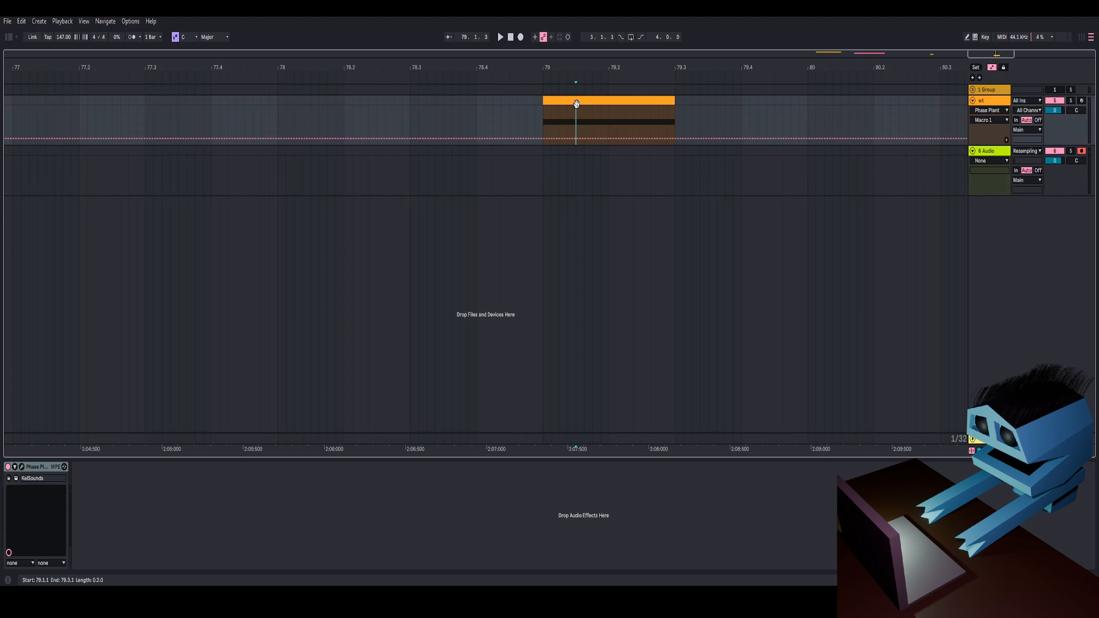
click(575, 103)
drag(611, 62, 397, 63)
drag(426, 103, 498, 107)
right_click(486, 107)
click(506, 175)
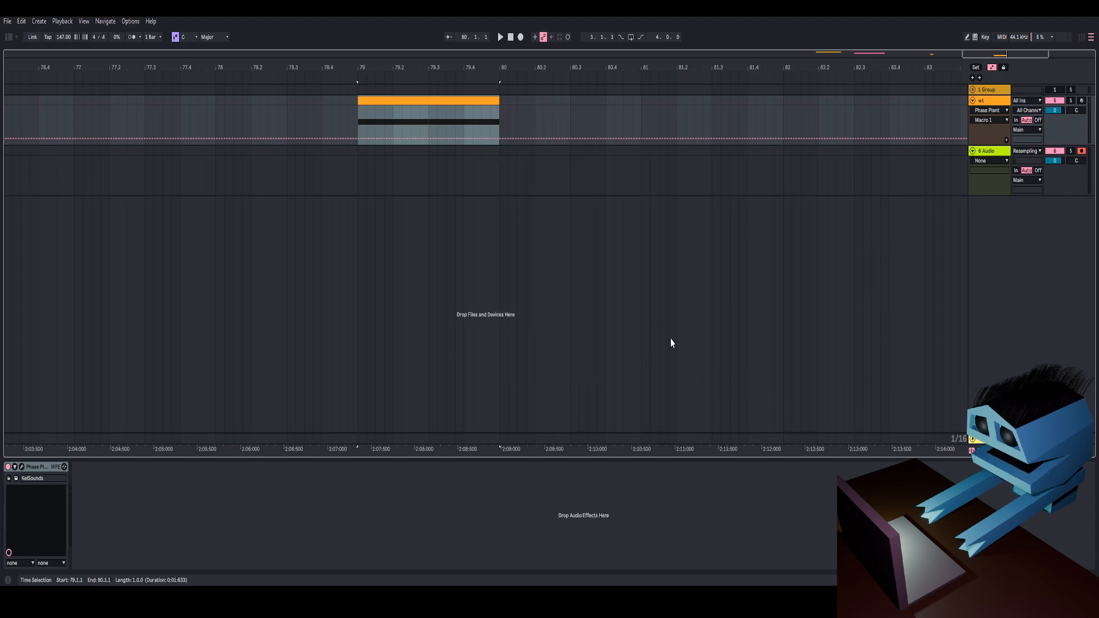
key(shift+Tab)
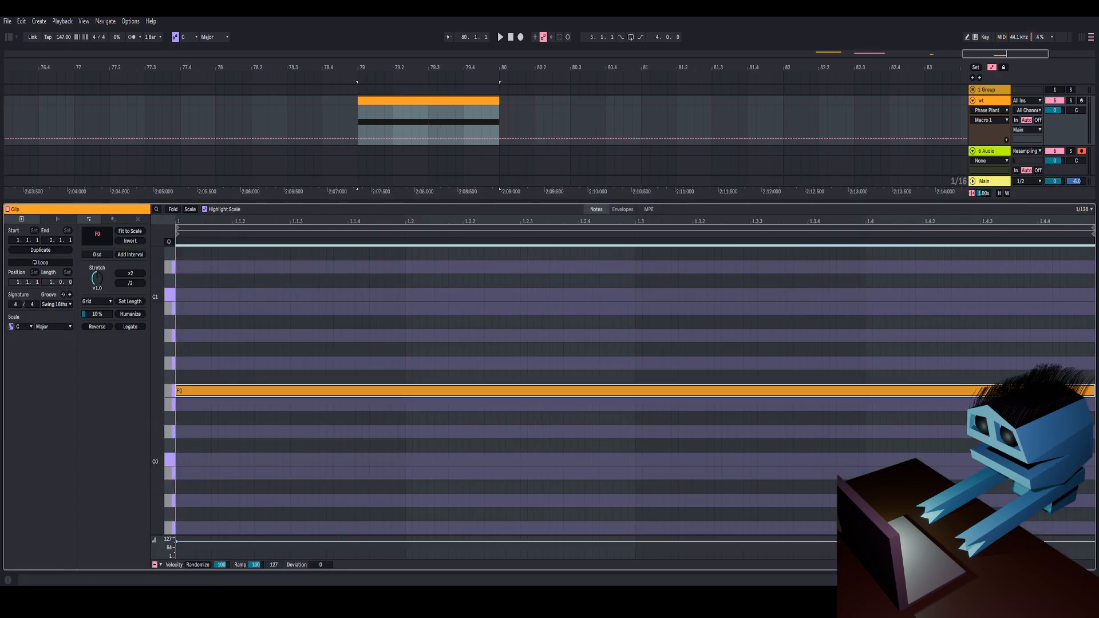
key(shift+Tab)
Configure Phase Plant's Macro 1 as an exposed device parameter, show its automation and close the synth window
click(15, 468)
click(83, 468)
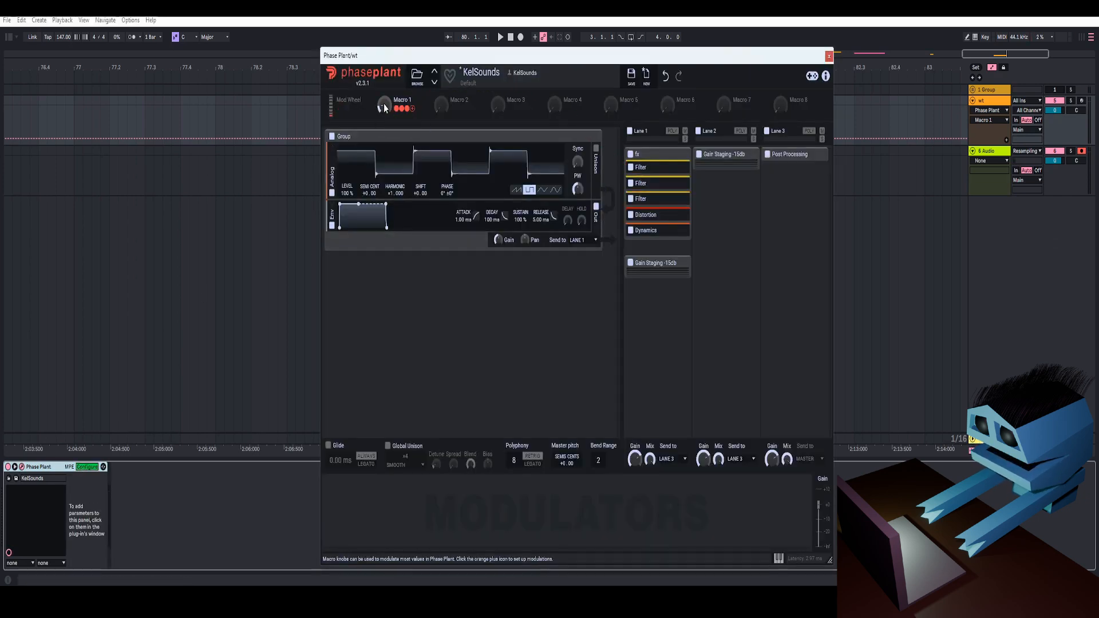
click(384, 108)
click(87, 467)
right_click(86, 482)
click(94, 489)
click(829, 56)
Automate Macro 1 to ramp from 0% at bar 79 to its maximum at bar 80, and audition it
click(358, 135)
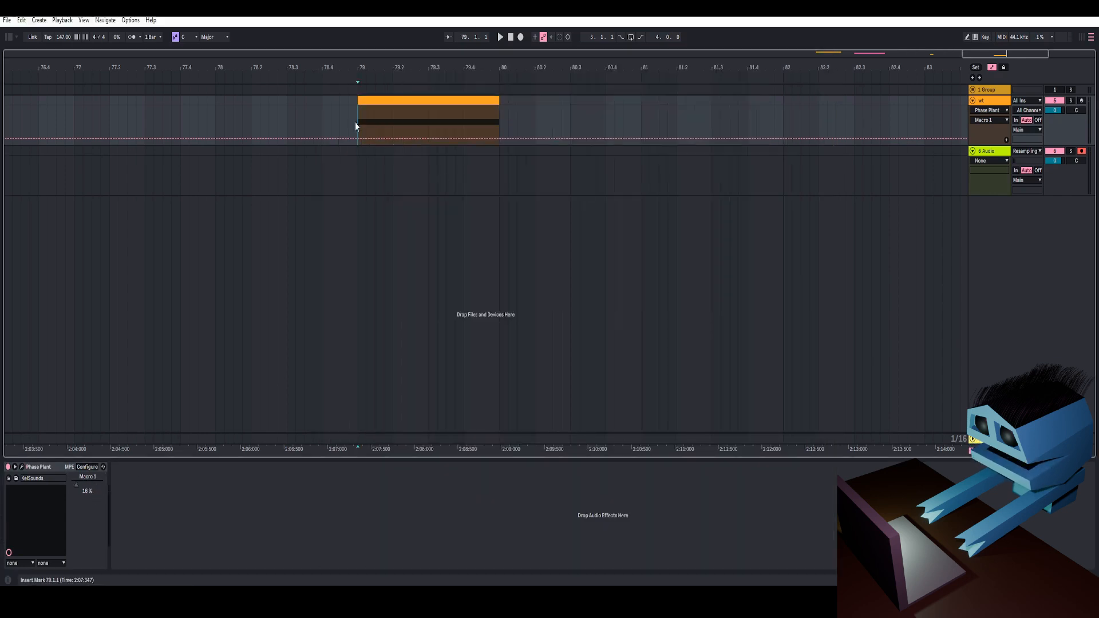
drag(358, 138, 358, 146)
click(499, 142)
drag(499, 144, 488, 108)
key(space)
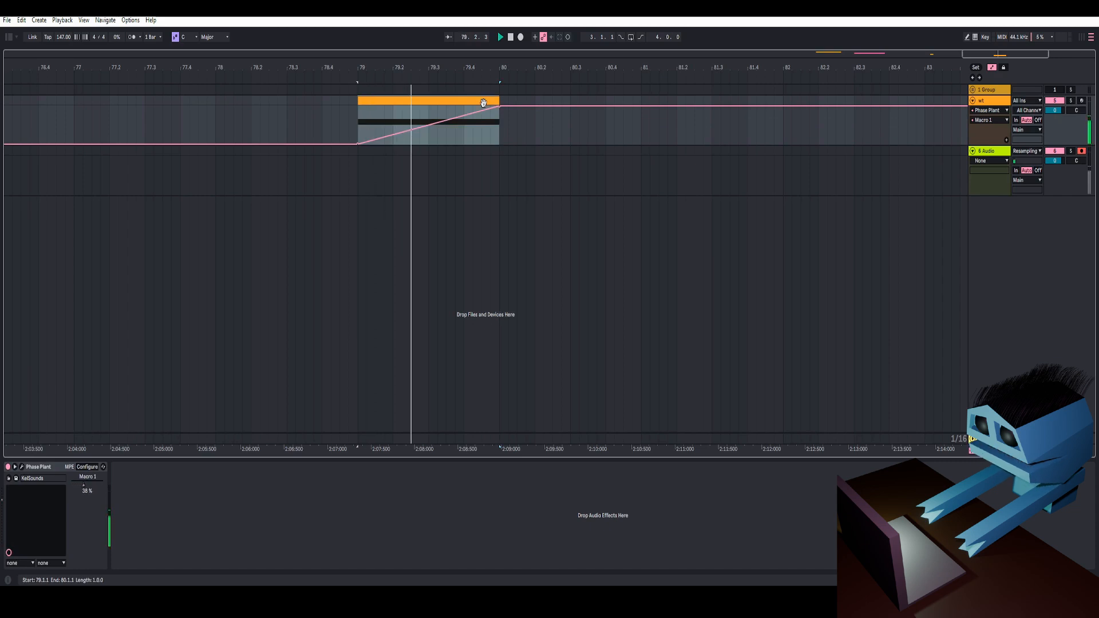
key(space)
Record the automated wt clip onto the resampling audio track, starting at bar 79
click(358, 185)
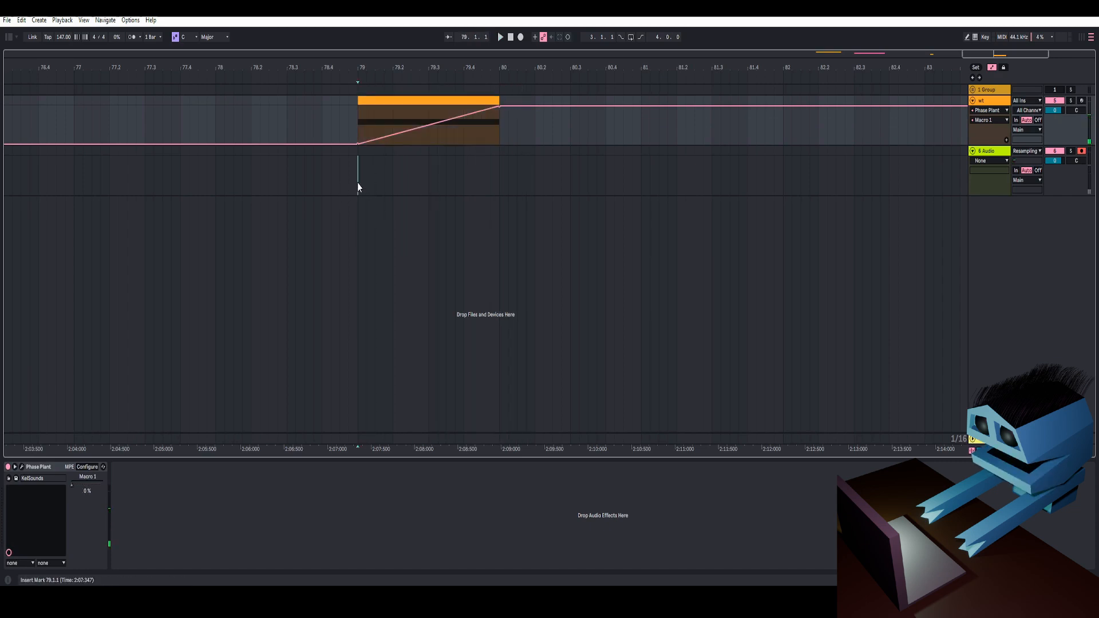
click(520, 37)
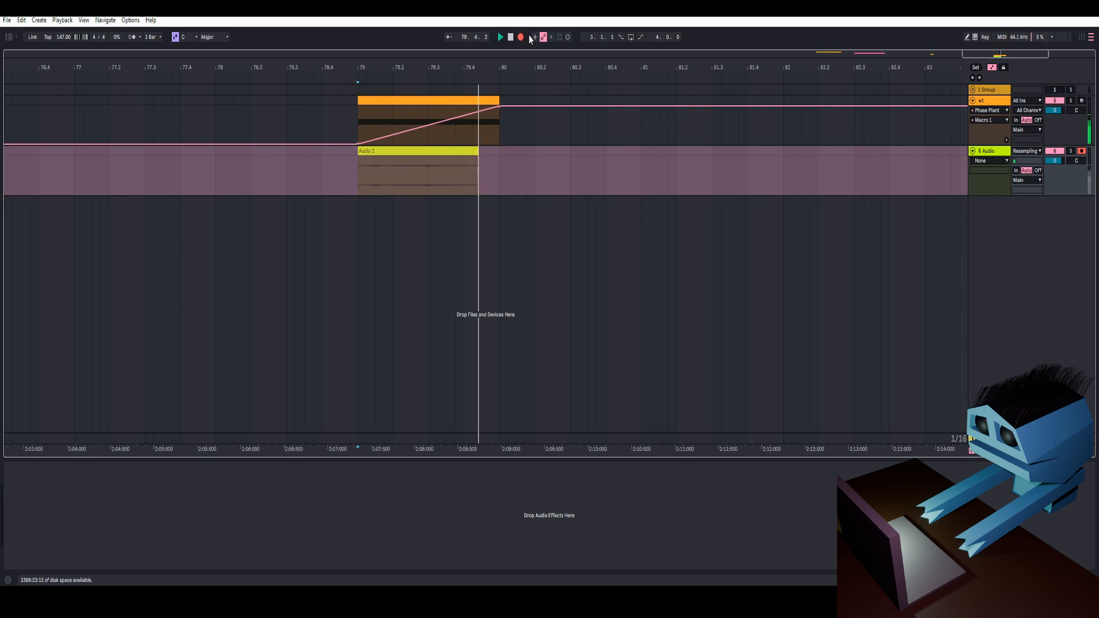
key(space)
Move the recorded clip to start at 80.3, trim it to one bar, audition it and consolidate it
drag(421, 172, 635, 173)
drag(637, 62, 442, 68)
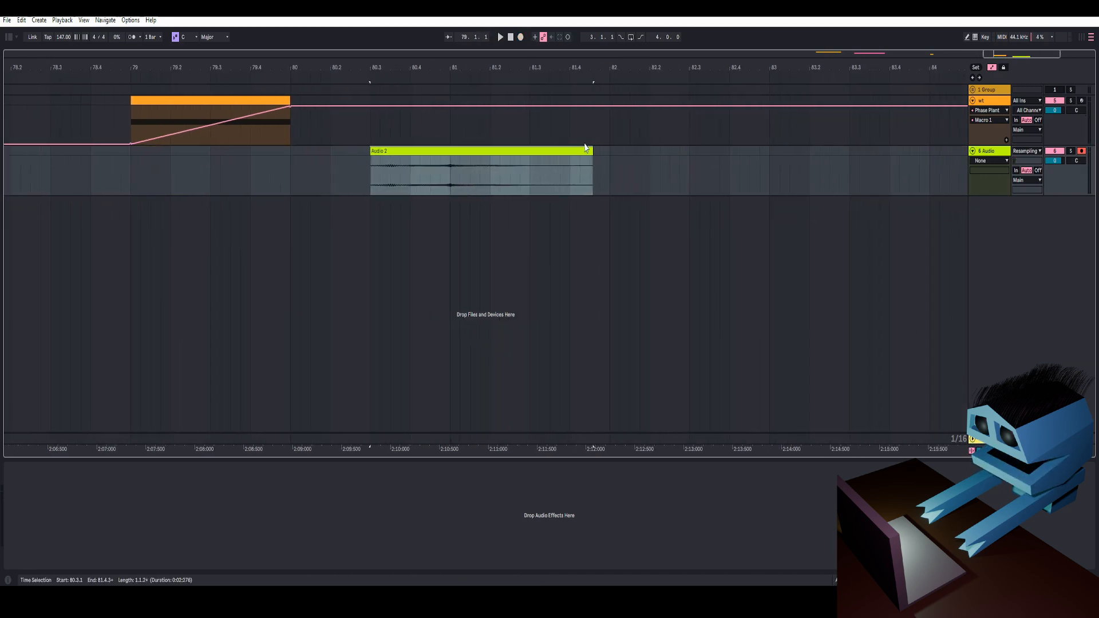
drag(591, 147, 530, 147)
key(space)
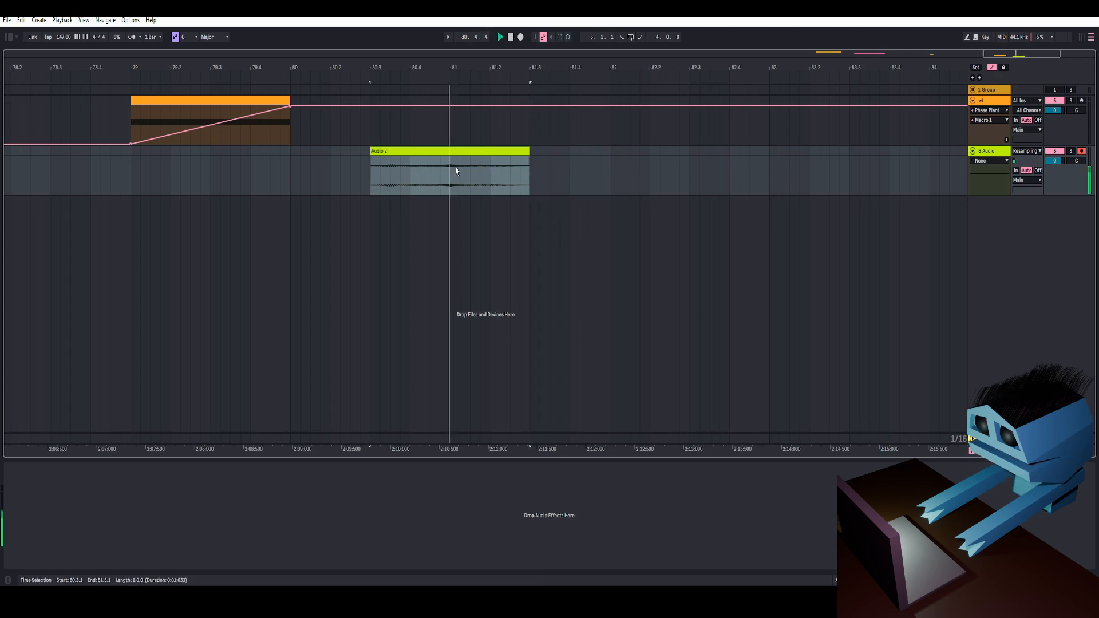
key(space)
right_click(446, 153)
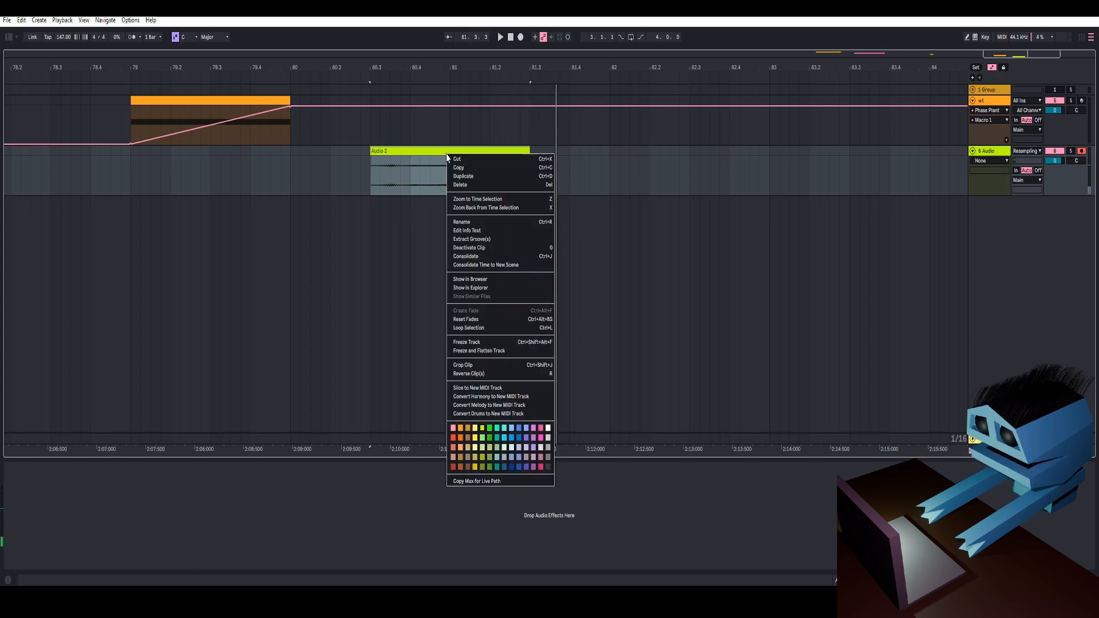
click(465, 252)
Reset the consolidated clip's gain to 0.0 dB, turn off Warp, and audition it
key(shift+Tab)
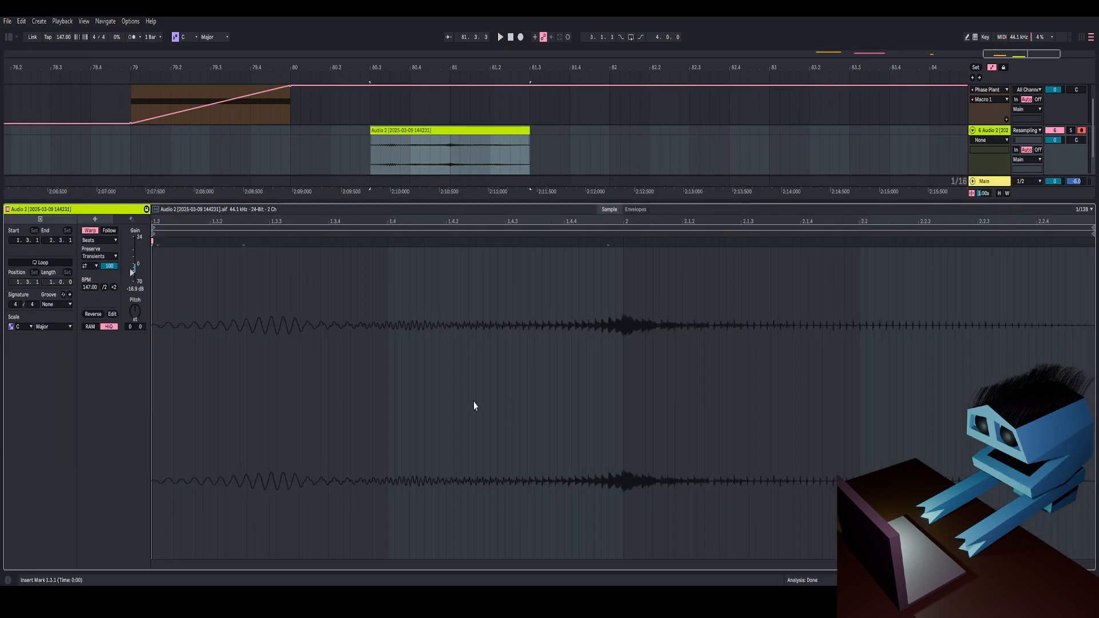
double_click(141, 291)
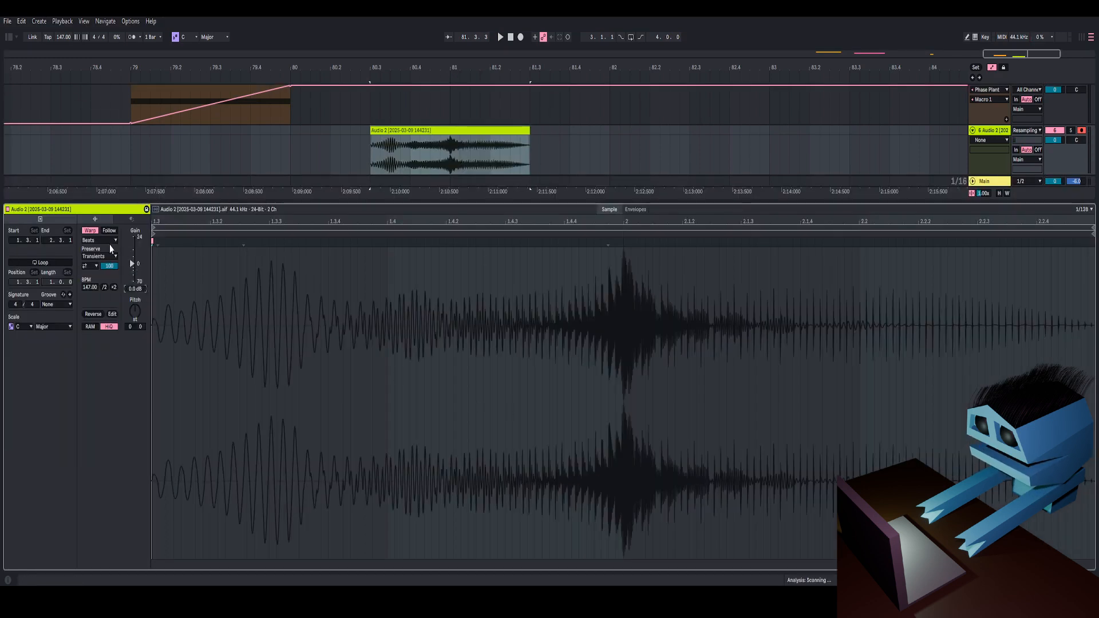
click(91, 231)
click(498, 35)
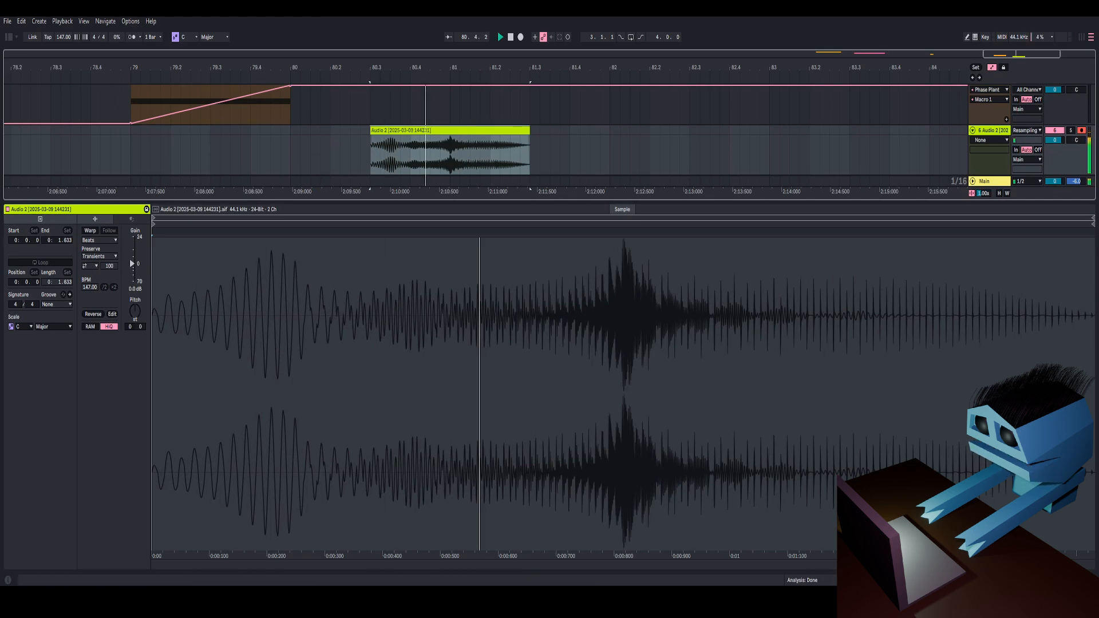
key(ctrl+alt+l)
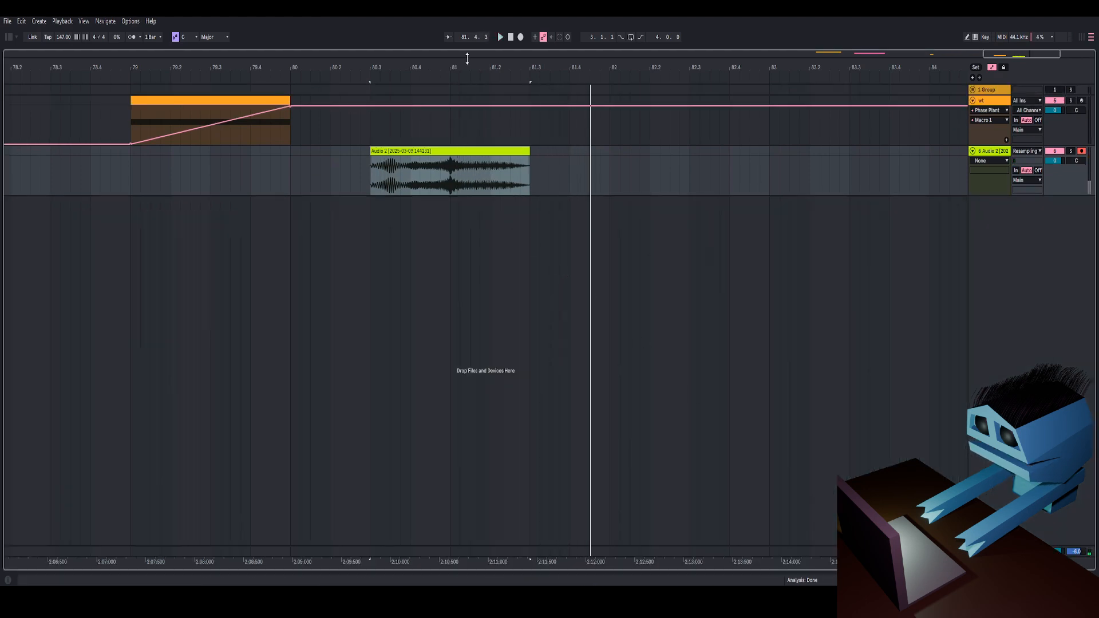
drag(467, 68, 641, 74)
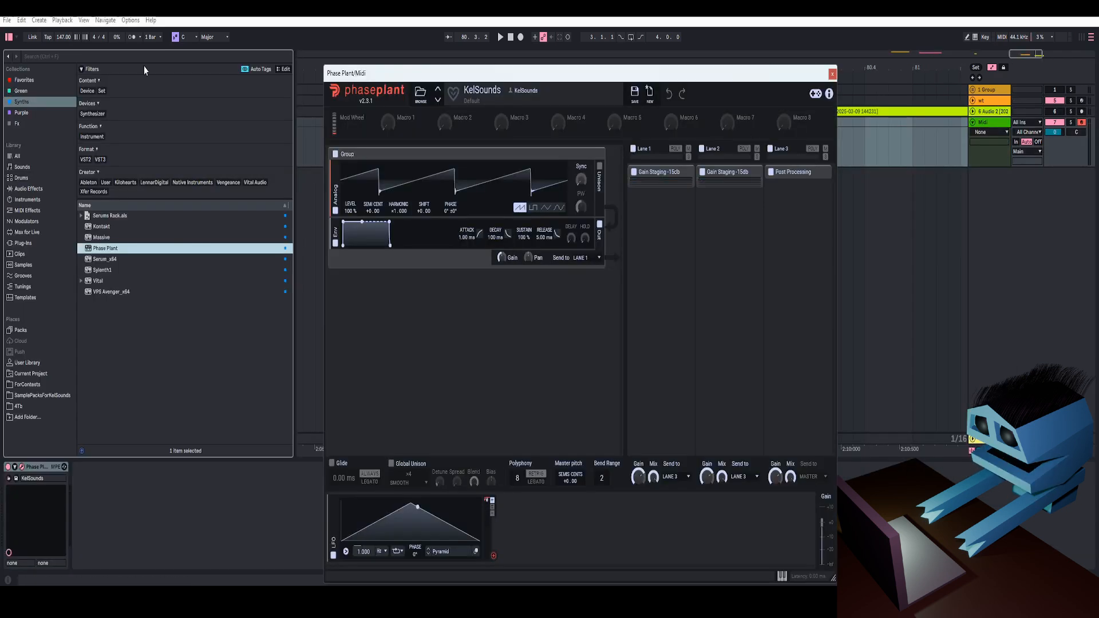
Add a Wavetable generator in Phase Plant and load "F0 - Square Wavetable for phase plant 2.wav" from the WTs folder into it
click(36, 406)
scroll(124, 309, down, 5)
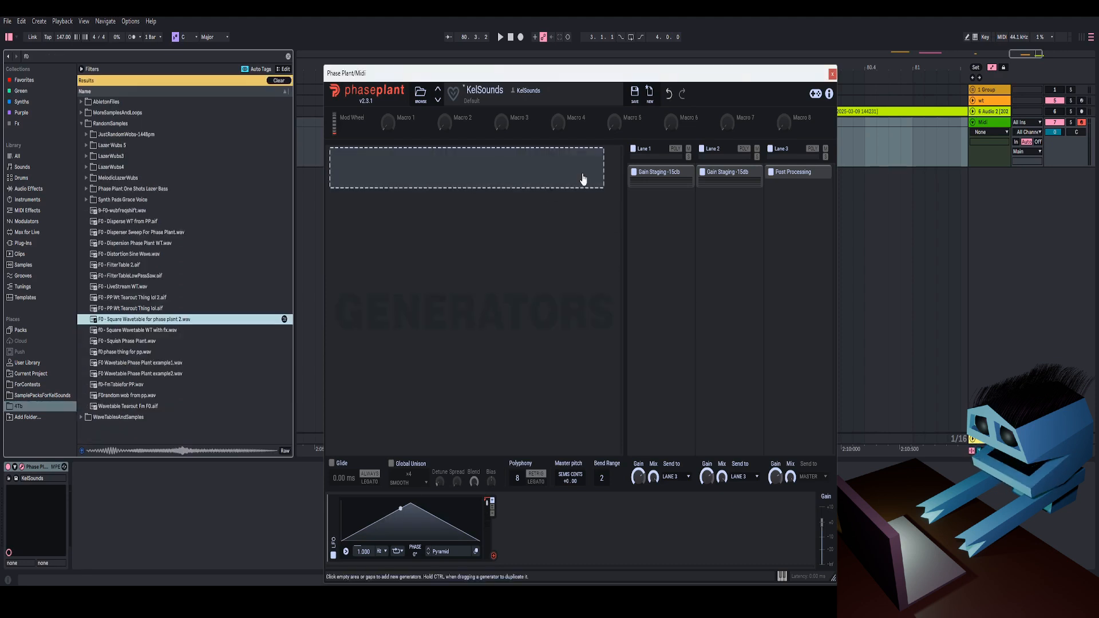
click(551, 197)
click(560, 273)
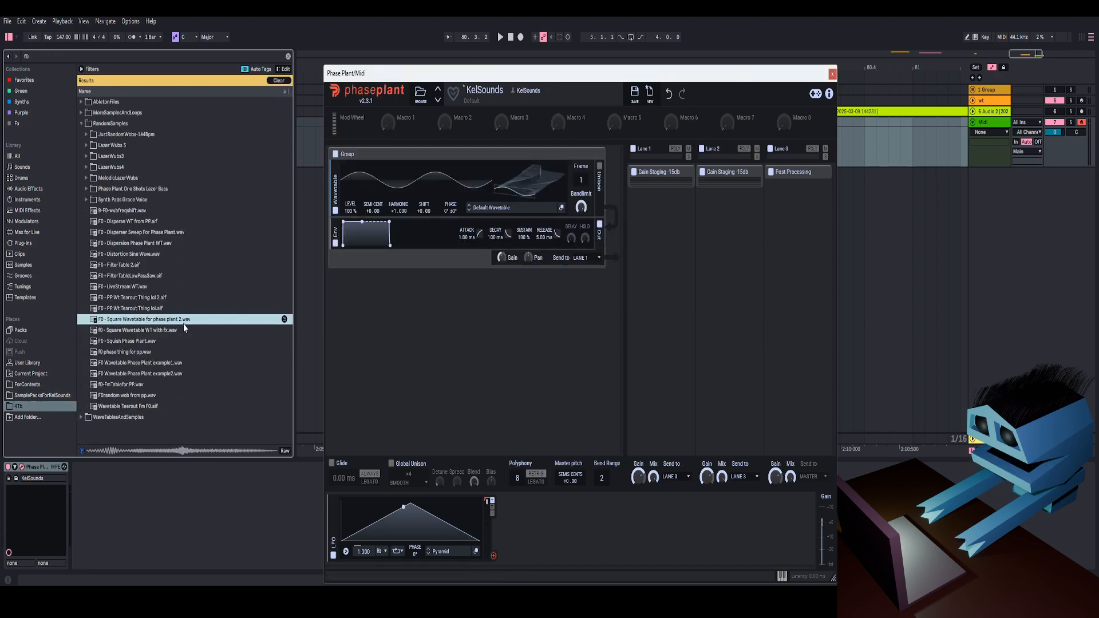
drag(159, 320, 418, 183)
Copy the one-bar wt clip onto the Midi track and position it to start at 83.3
click(750, 157)
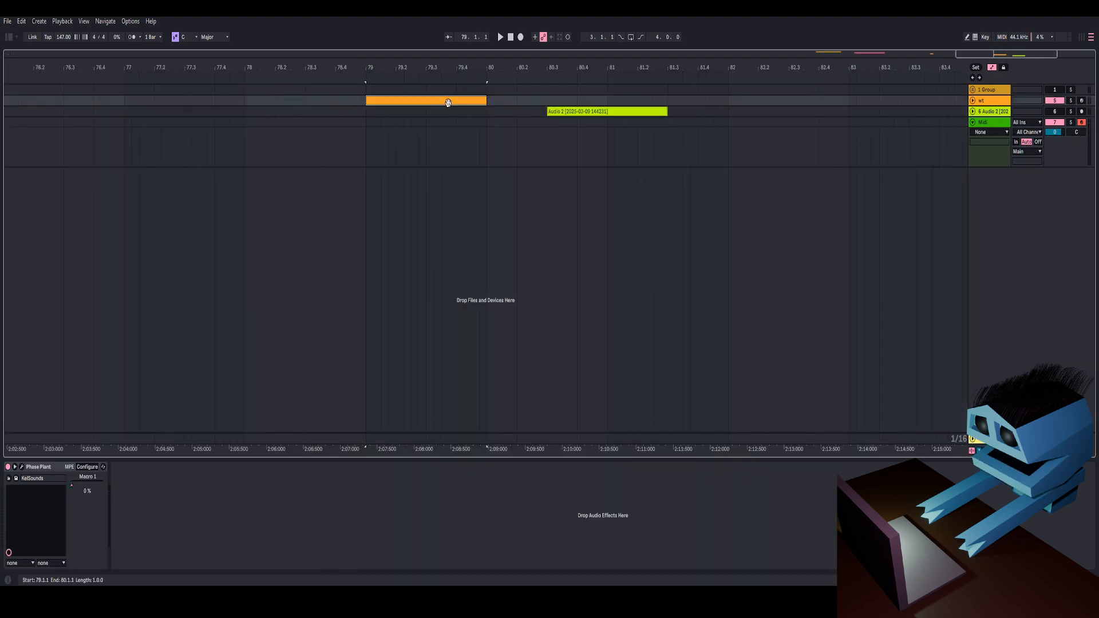
drag(447, 102, 810, 154)
drag(765, 67, 472, 67)
drag(461, 122, 720, 121)
drag(731, 67, 498, 67)
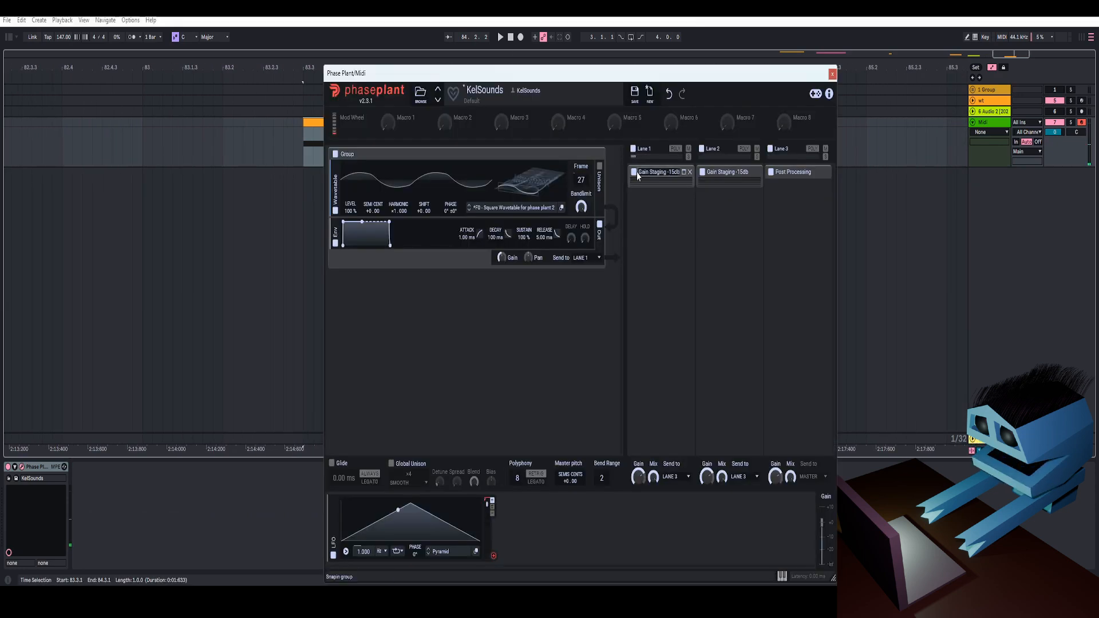
Bypass the Gain Staging -15db group in Lane 1 and audition the wavetable while sweeping its Frame
click(634, 171)
click(499, 36)
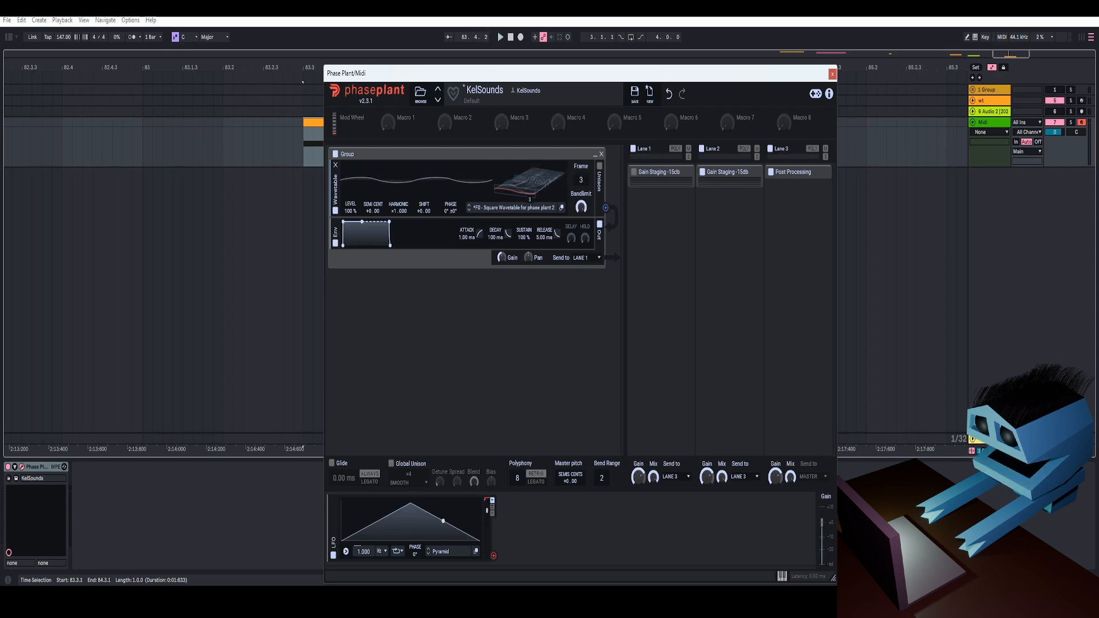
key(space)
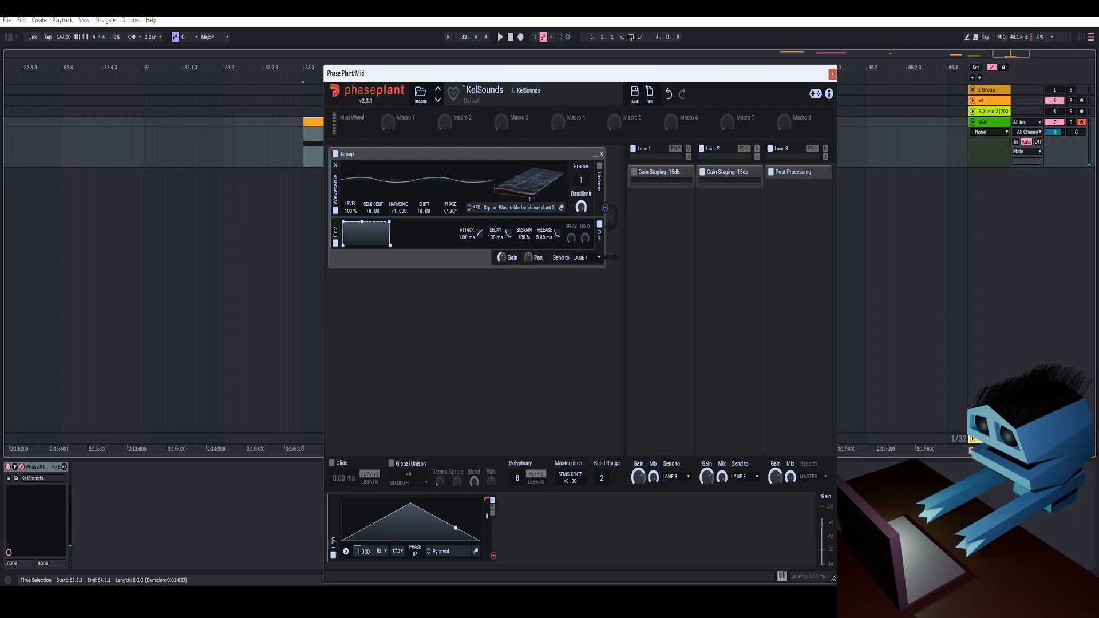
key(space)
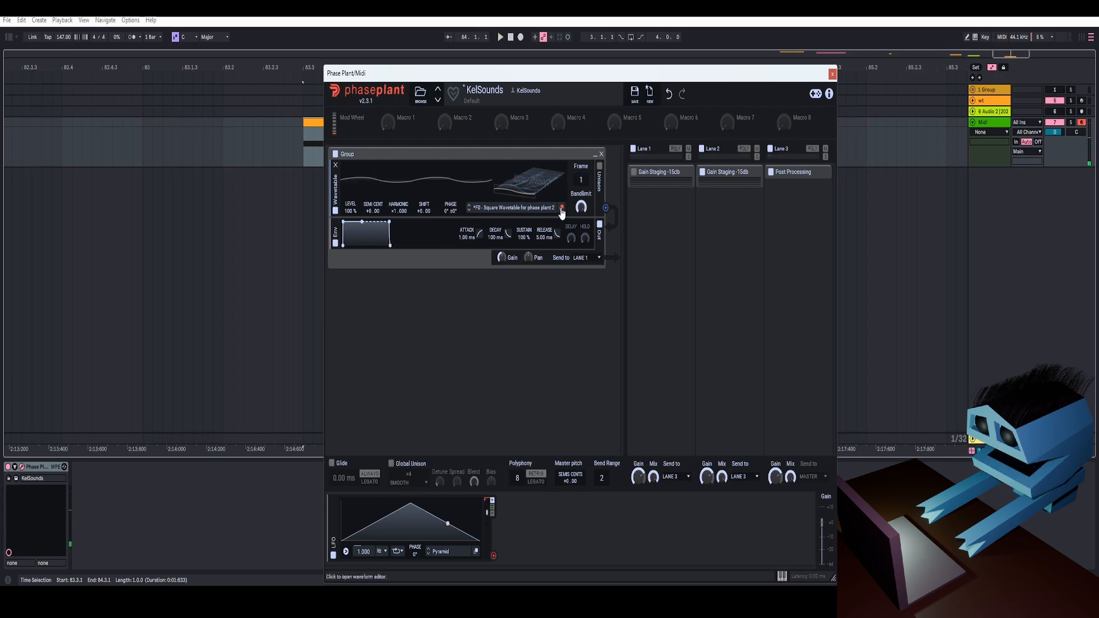
Open the wavetable editor, select all frames and apply the Sine FM effect to them
click(541, 193)
drag(383, 169, 837, 161)
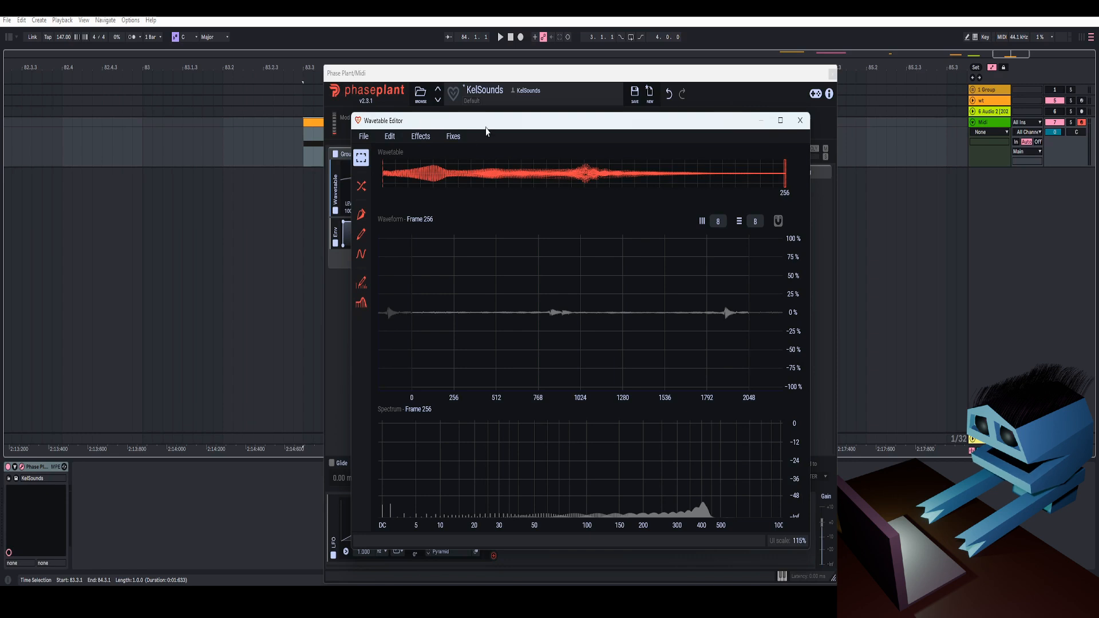
click(414, 138)
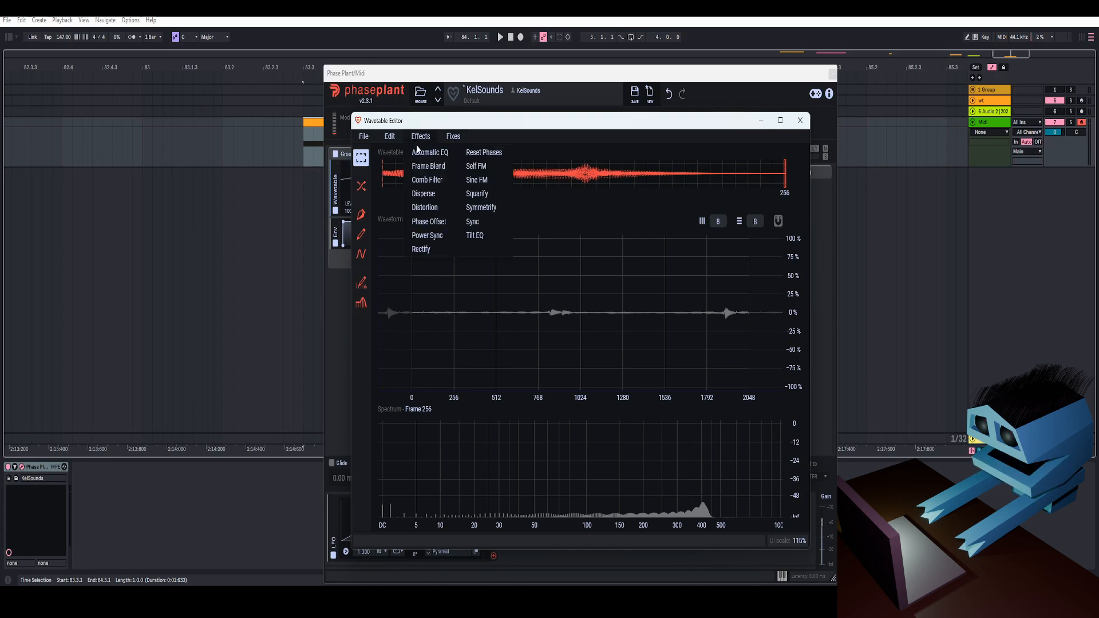
click(479, 181)
Set the Sine FM effect's Amount to 2% and its Frequency to 2
double_click(520, 471)
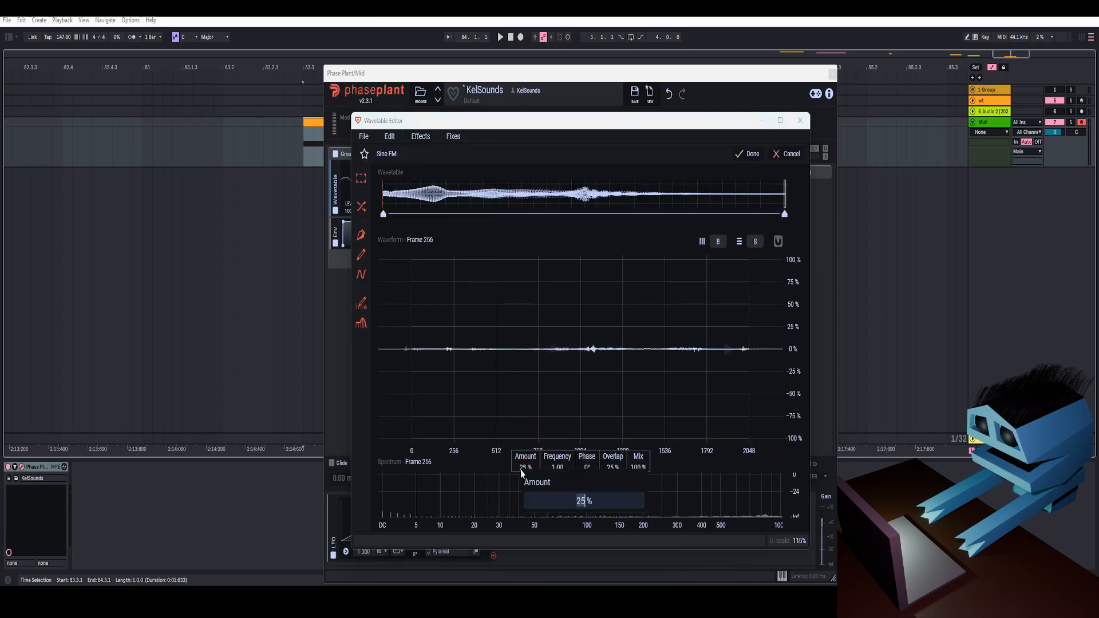
text(2)
key(Return)
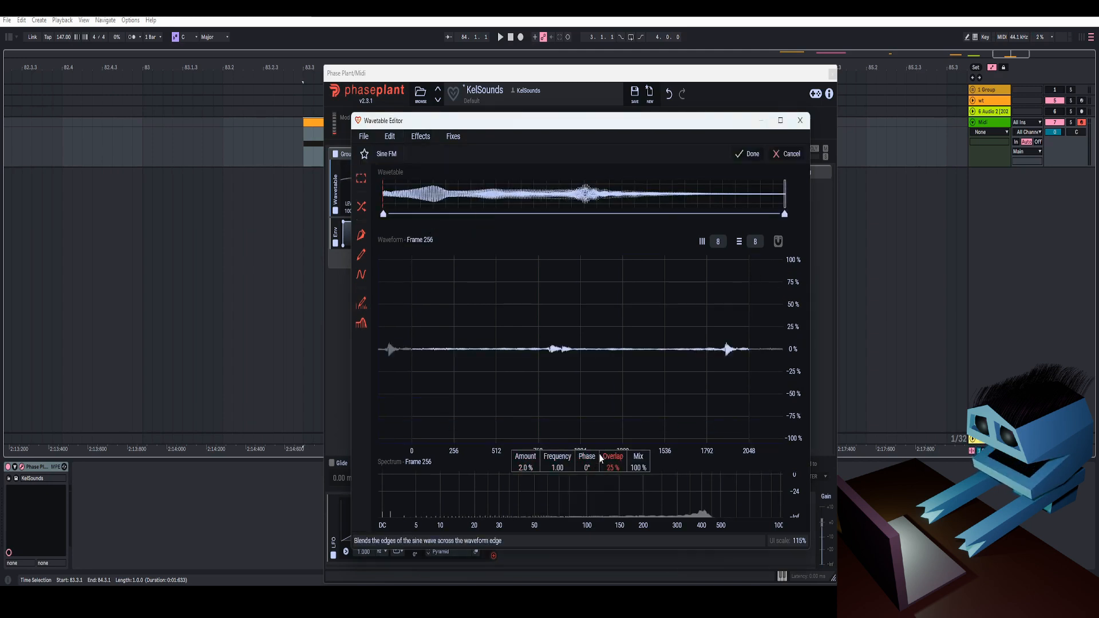
double_click(553, 468)
text(2)
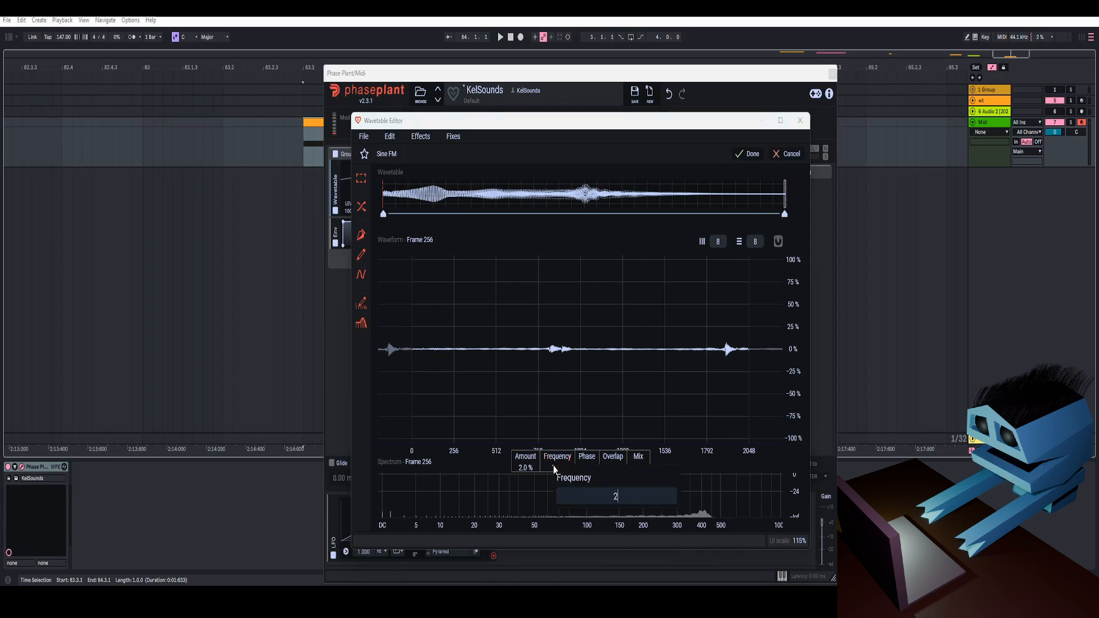
key(Return)
Move the wavetable editor clear of the generator and audition the Sine FM setting by sweeping the Frame
drag(676, 127, 637, 267)
click(498, 36)
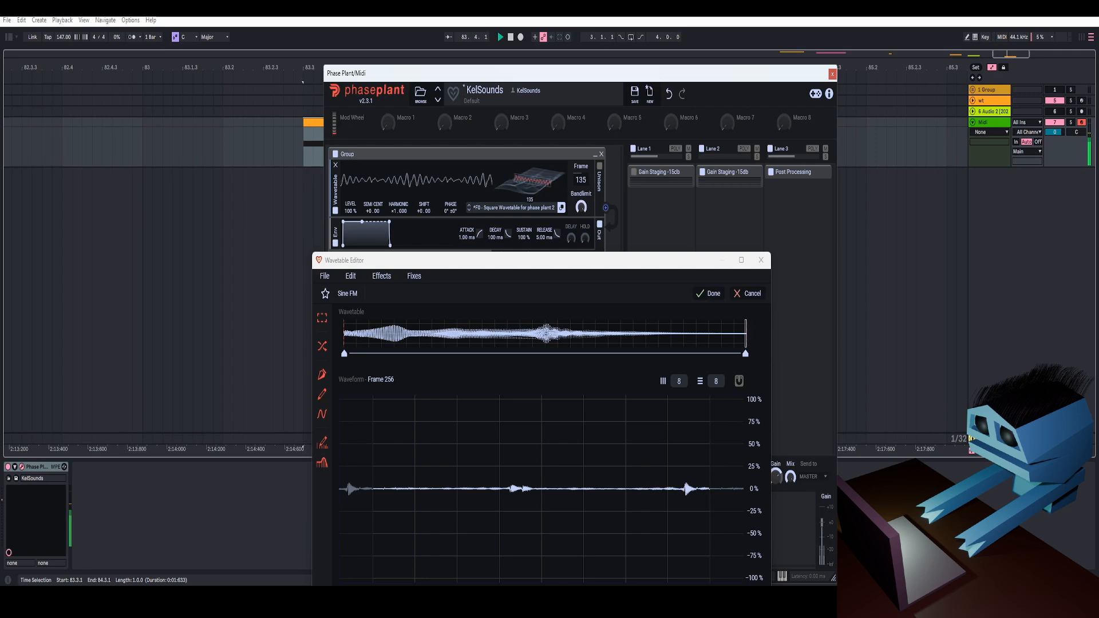
key(space)
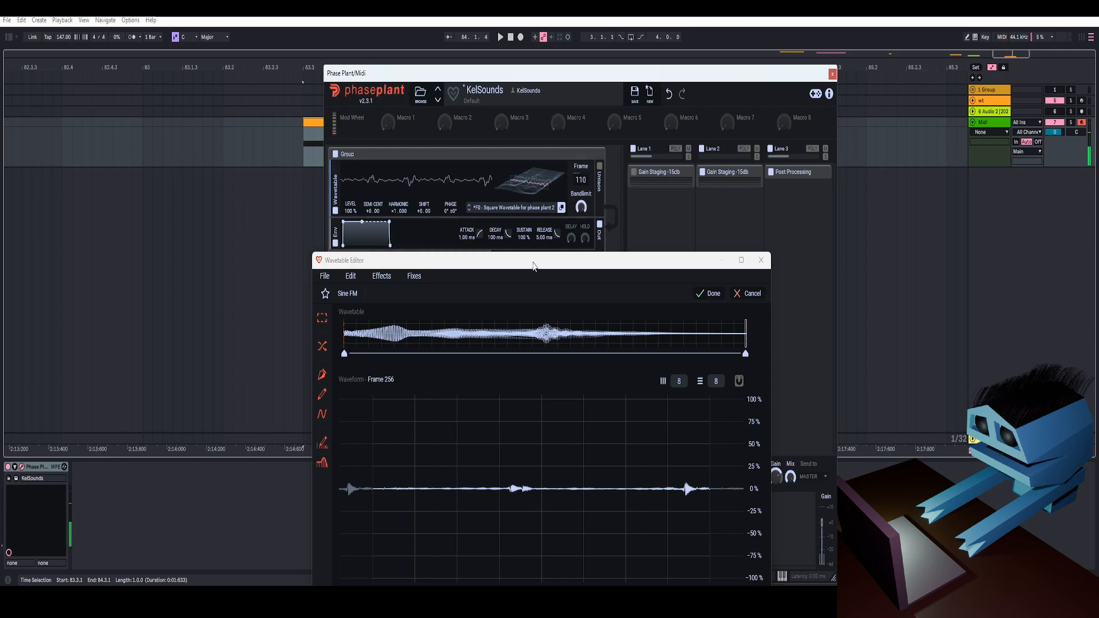
Raise the Sine FM Amount to 8% and audition the wavetable by sweeping its Frame during playback
drag(534, 263, 561, 172)
double_click(513, 516)
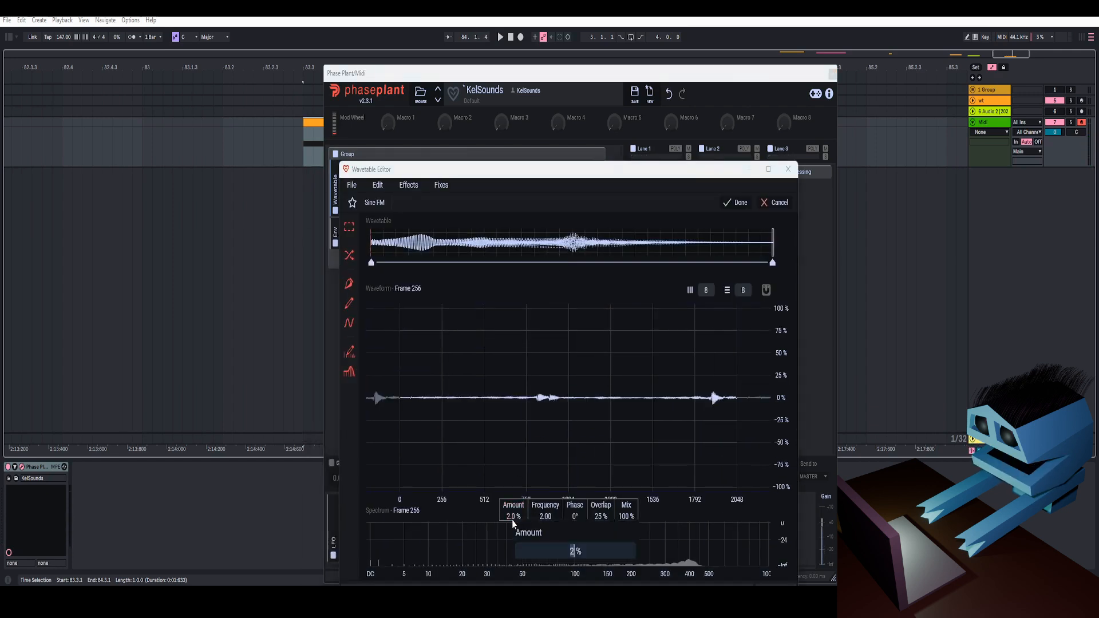
key(Return)
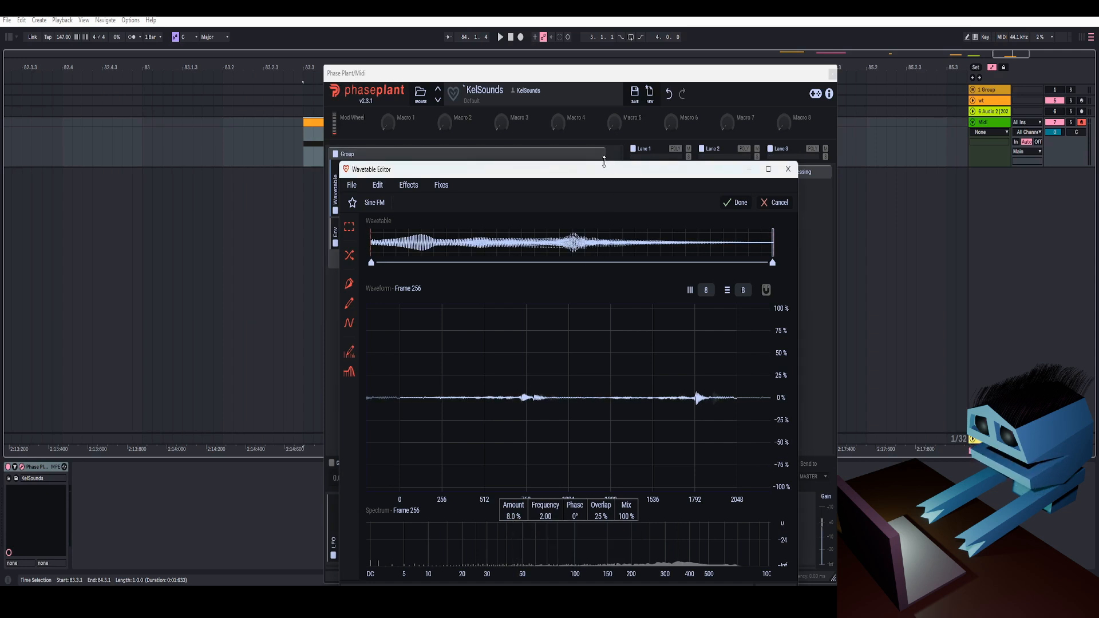
drag(604, 171, 588, 244)
drag(545, 196, 531, 194)
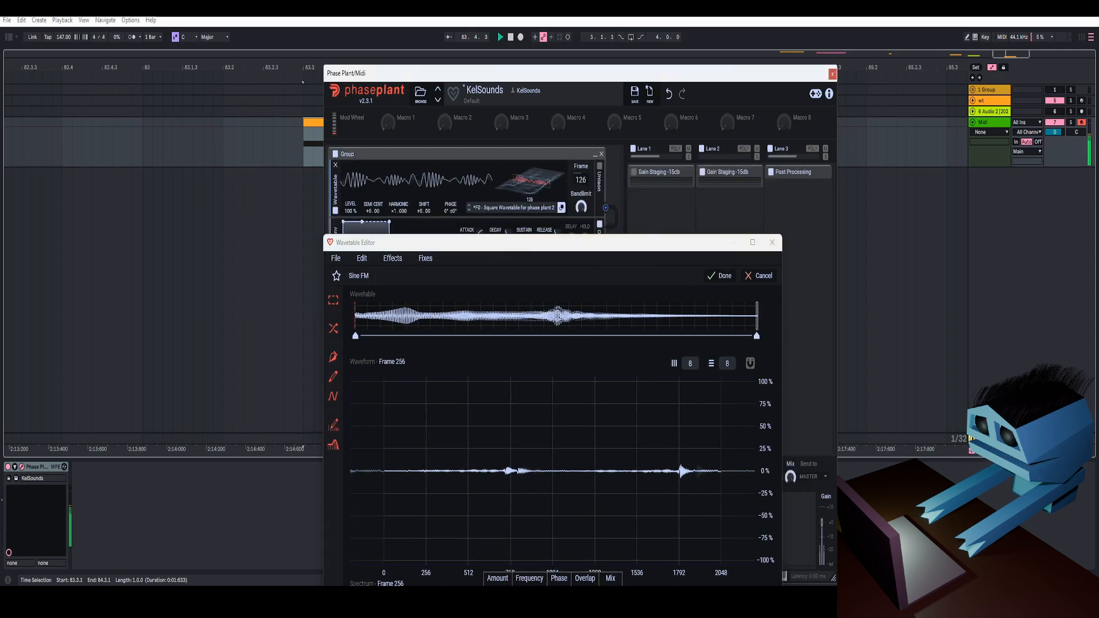
Set the Sine FM Amount to 5% and audition the wavetable during playback
drag(561, 245, 581, 130)
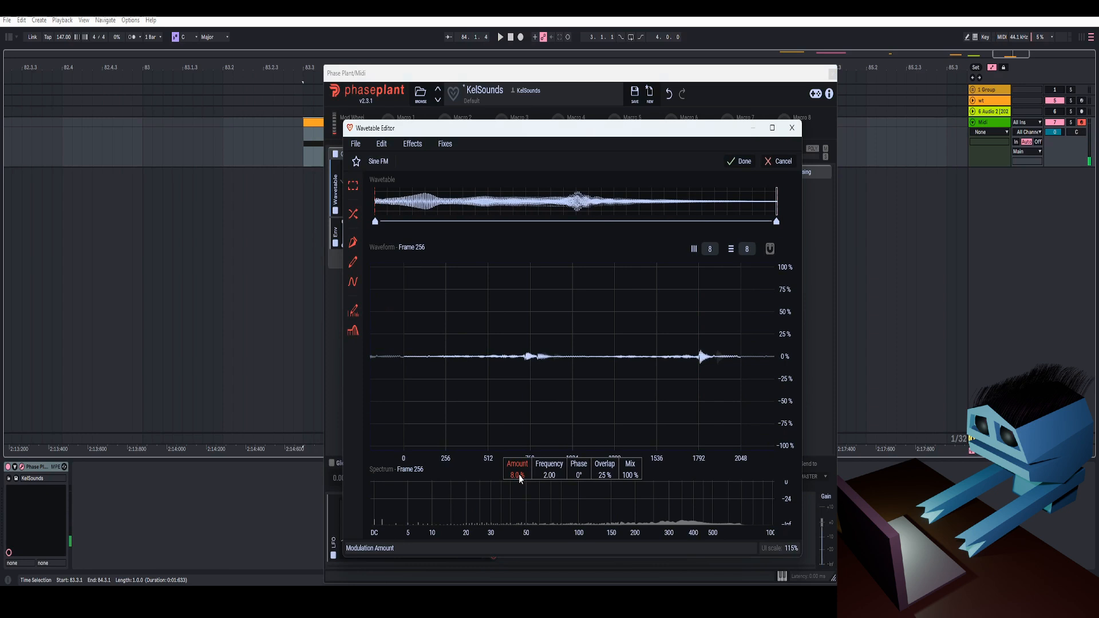
double_click(517, 475)
text(5)
key(Return)
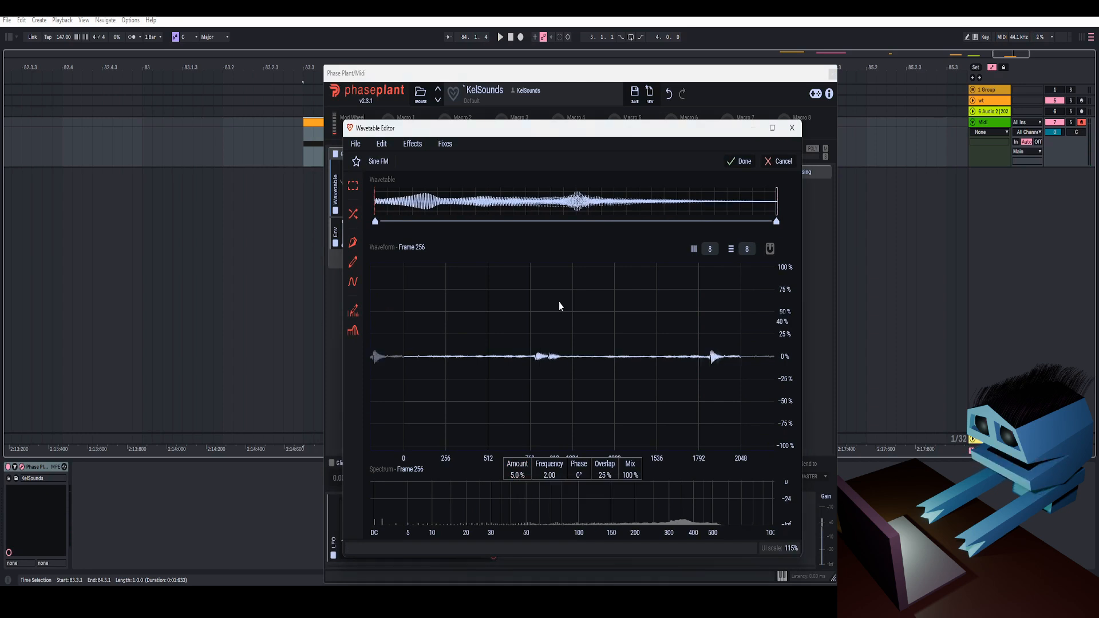
drag(580, 138, 564, 248)
click(498, 35)
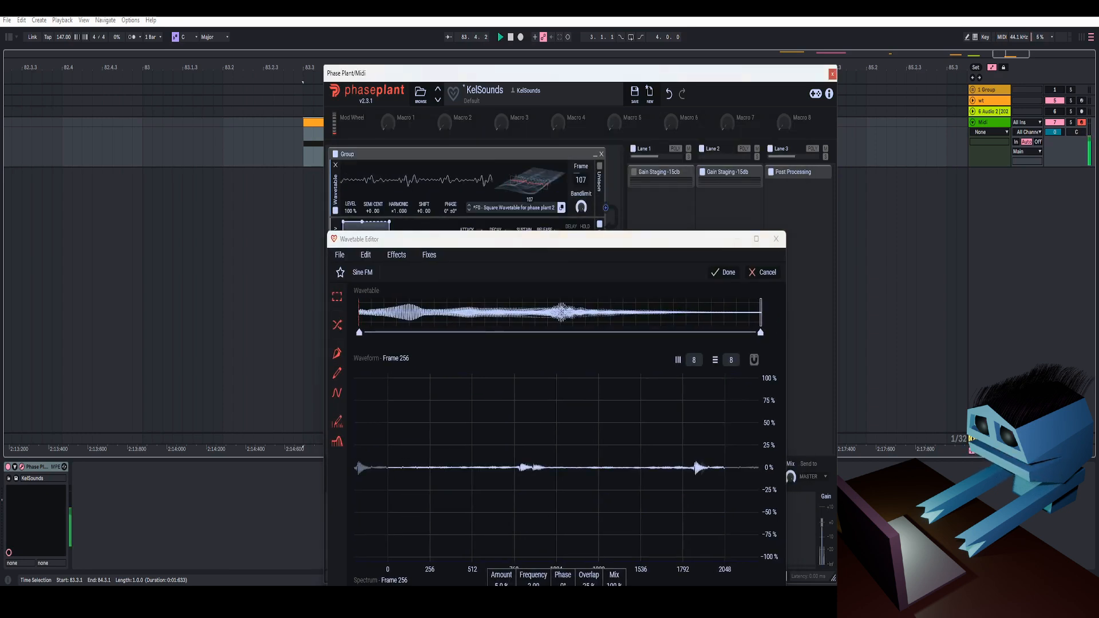
click(498, 34)
Set the Sine FM Amount to 2% and apply the effect to the wavetable
drag(562, 241, 570, 110)
double_click(509, 473)
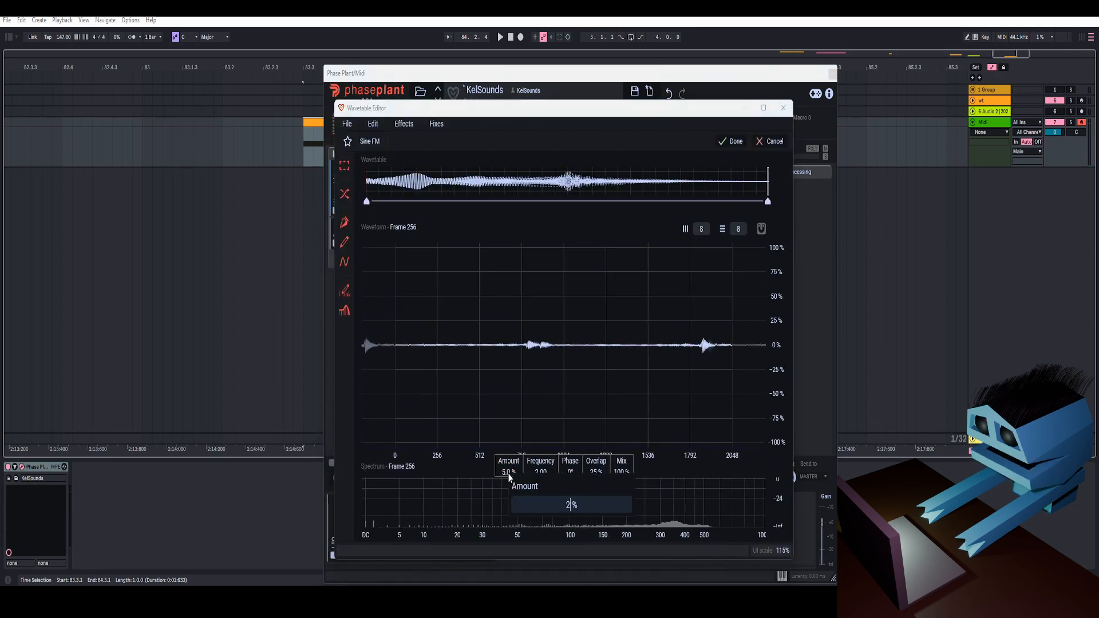
text(2)
key(Return)
click(729, 142)
Move the wavetable editor clear of the generator and audition the applied Sine FM by sweeping the Frame during playback
drag(564, 110, 538, 239)
click(499, 35)
drag(529, 182, 530, 176)
key(space)
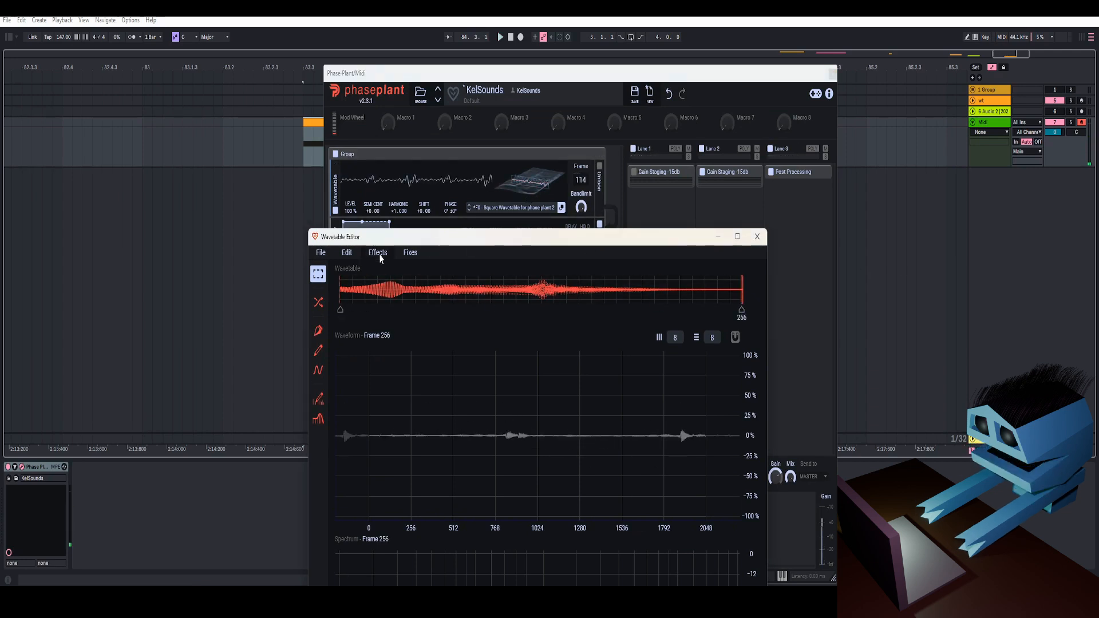
Add the Distortion effect to the selected frames and sweep the wavetable's Frame to audition it
click(378, 253)
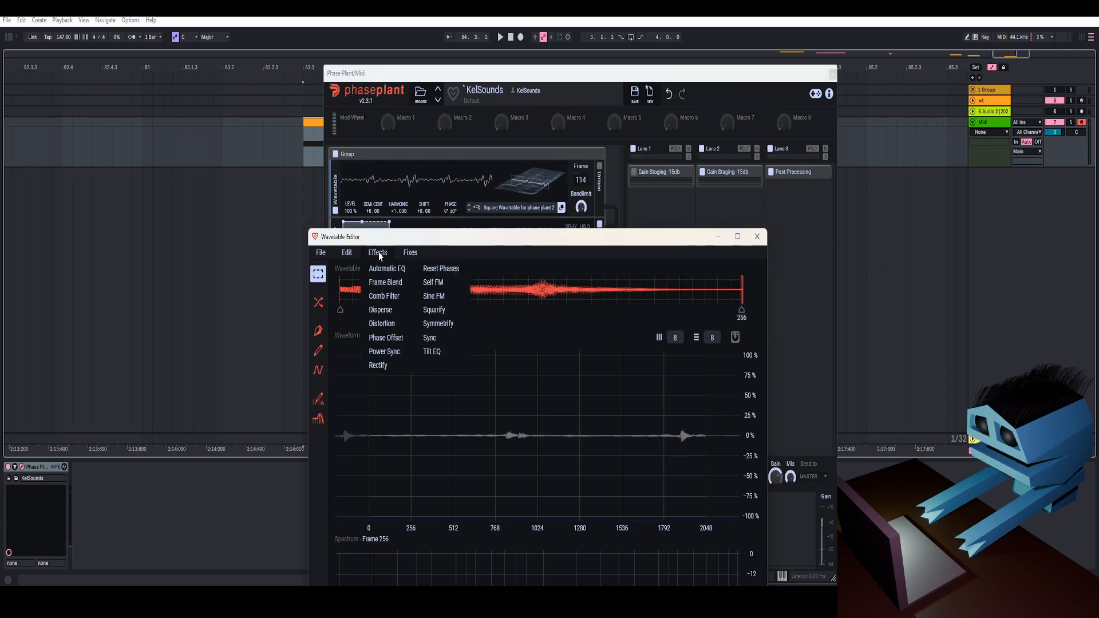
click(388, 327)
drag(467, 241, 501, 222)
mouse_move(518, 183)
mouse_down()
mouse_move(715, 184)
mouse_move(444, 217)
mouse_move(533, 180)
mouse_up()
Set the Distortion effect's Drive to +5 dB
drag(489, 218, 549, 144)
double_click(522, 507)
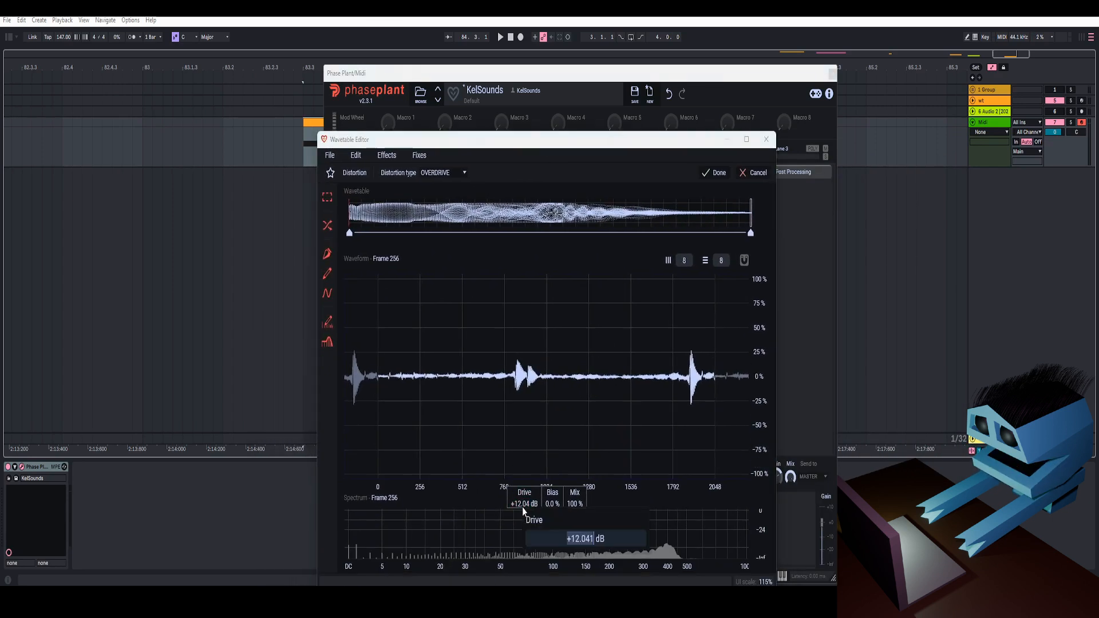
text(5)
key(Return)
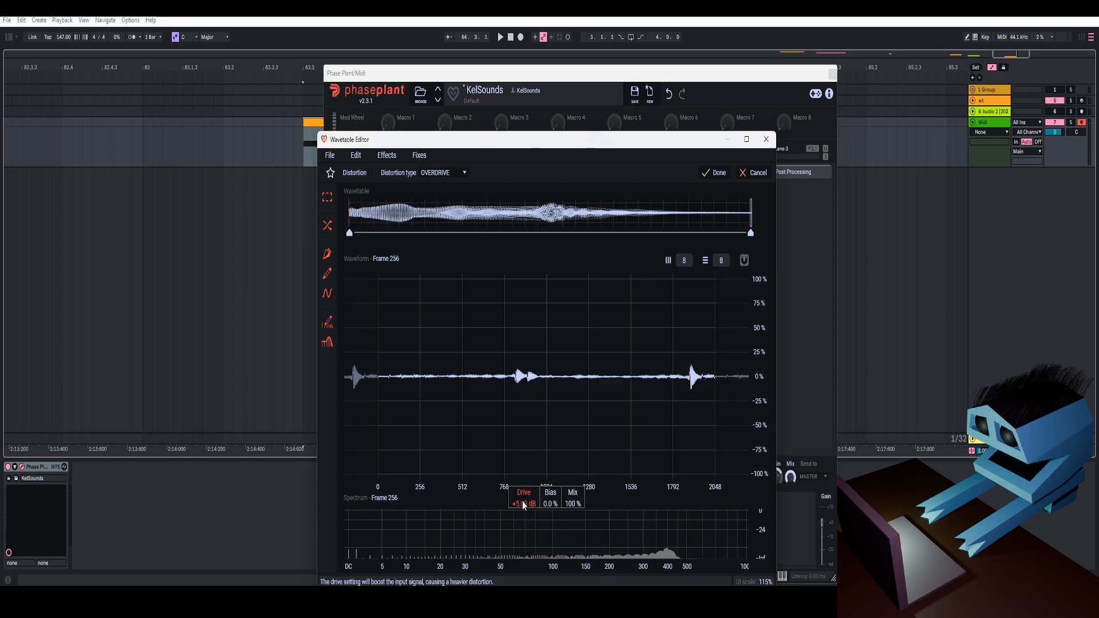
Uncover the generator and audition the distortion setting by sweeping the Frame during playback
drag(546, 142, 535, 278)
drag(533, 182, 533, 188)
key(space)
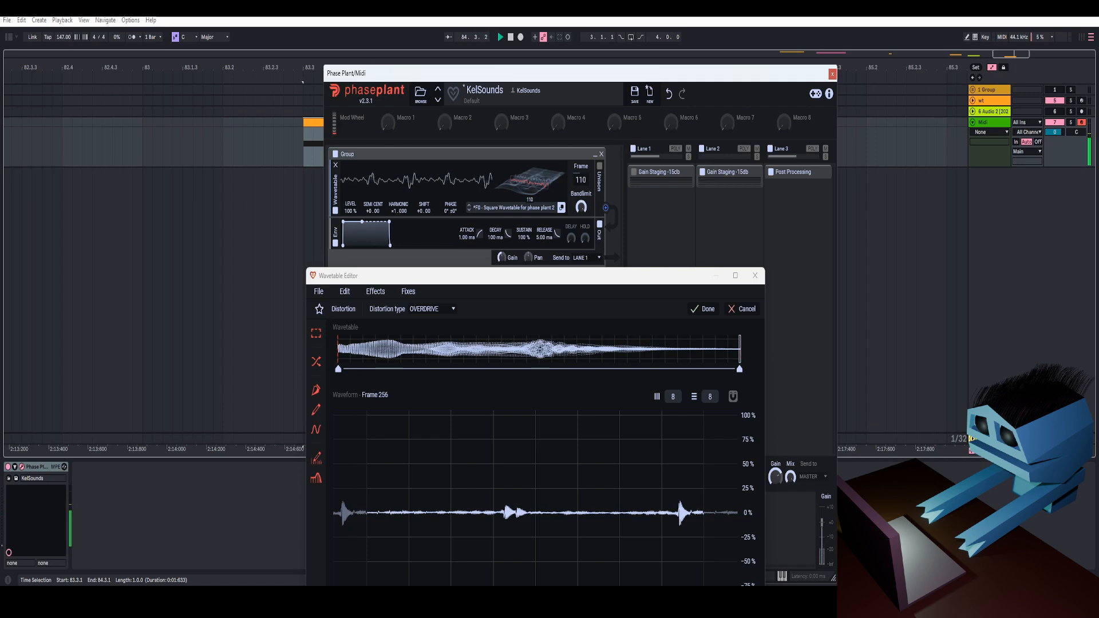
key(space)
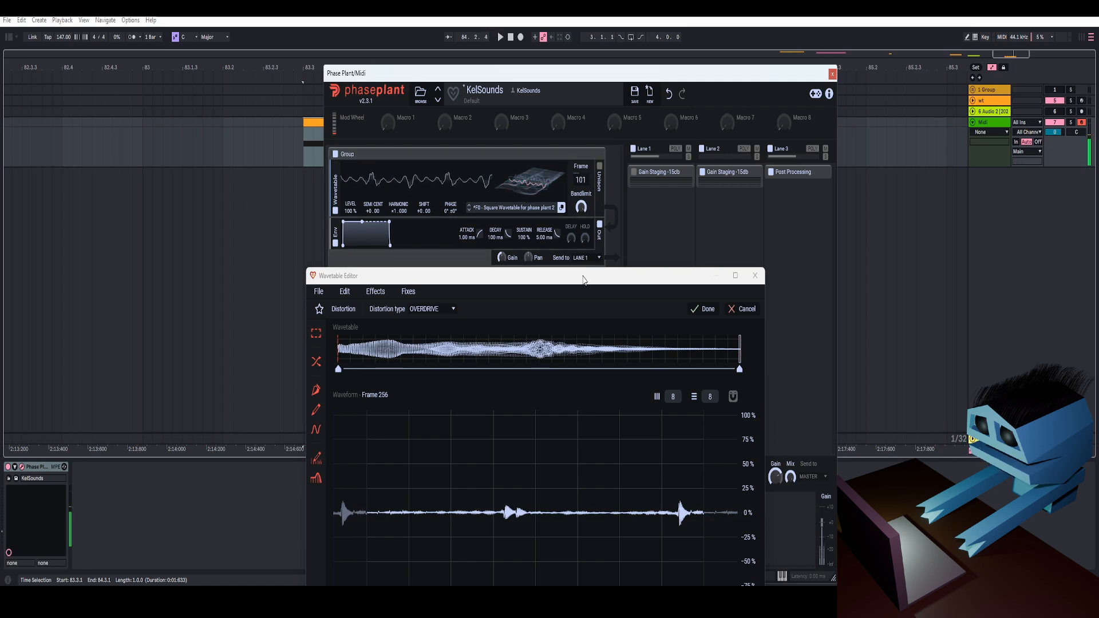
Apply the Distortion effect to the wavetable and audition the distorted result
drag(584, 279, 592, 113)
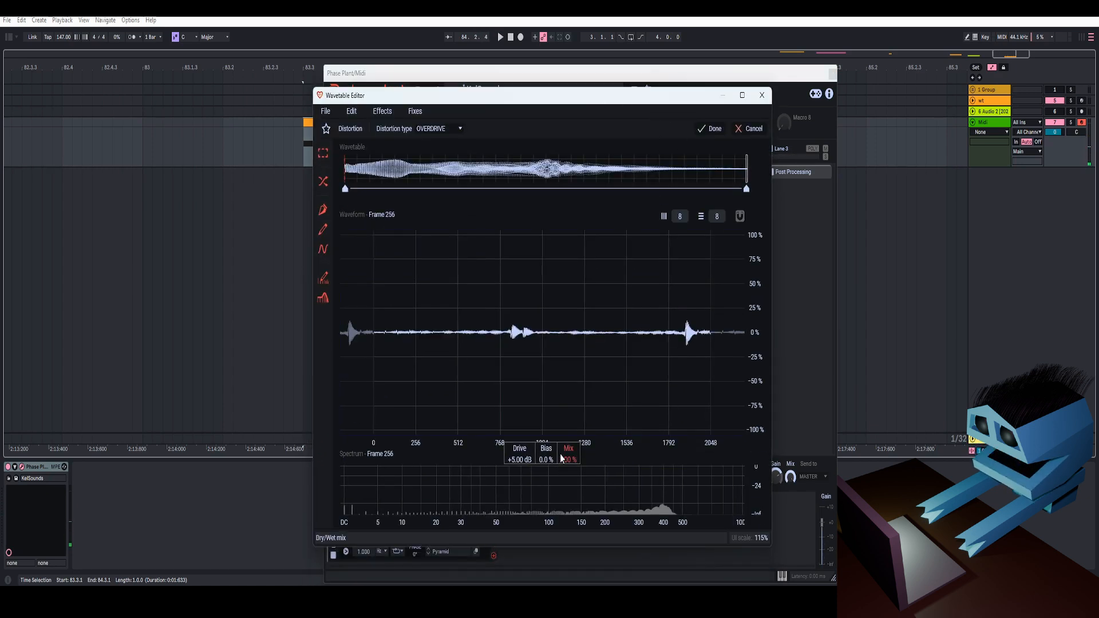
click(710, 130)
click(498, 35)
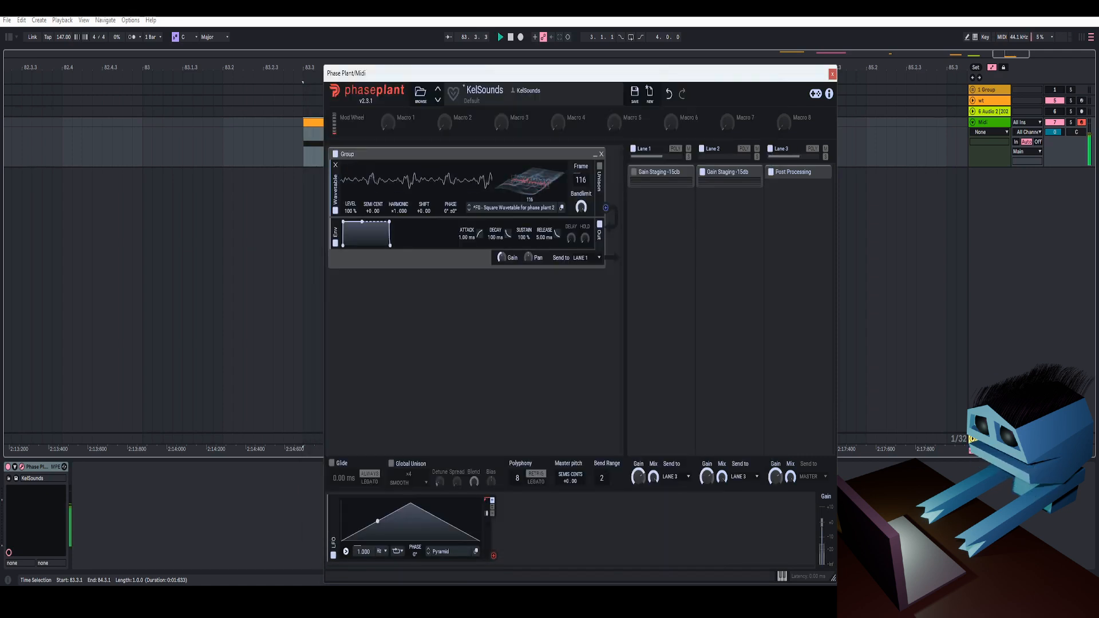
click(498, 36)
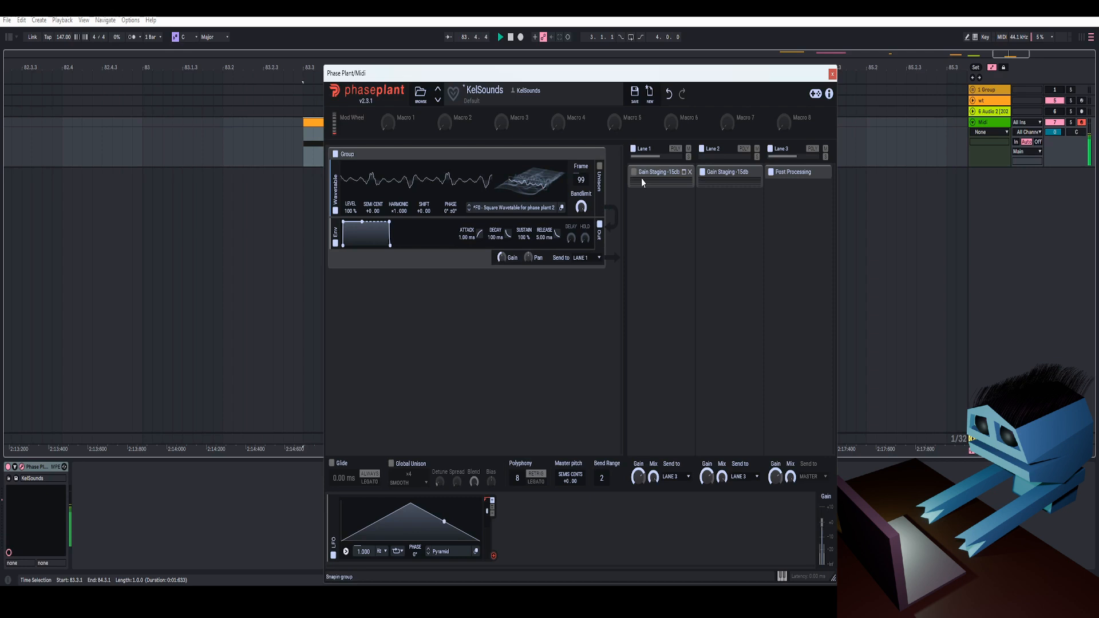
Reopen the wavetable editor, select all frames, apply Normalize Global Peaks and close the editor
click(563, 209)
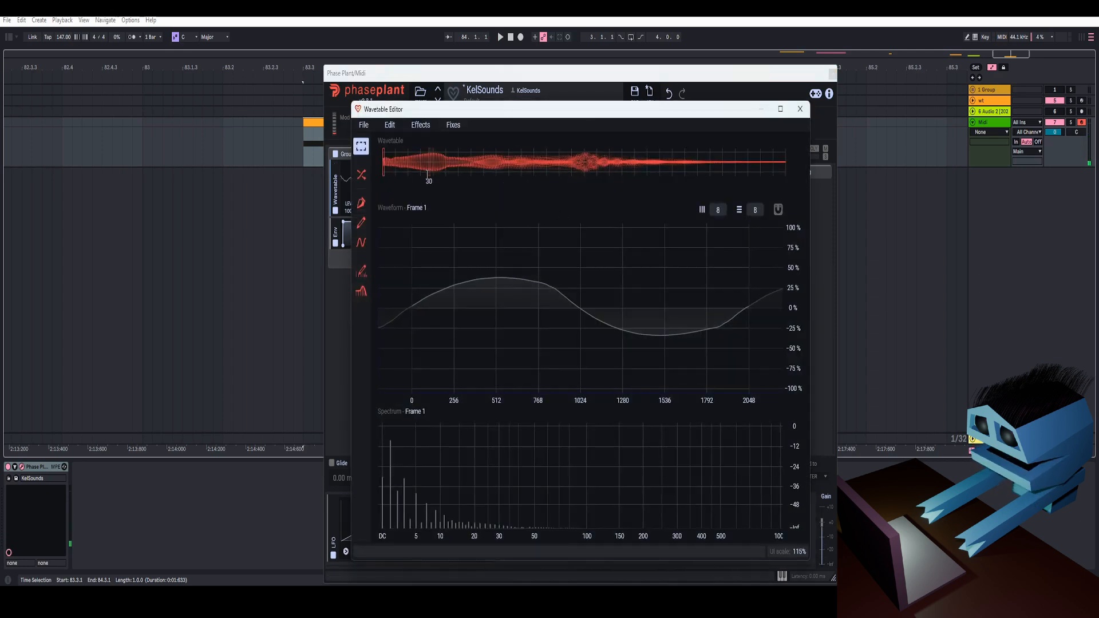
drag(387, 165, 784, 163)
click(420, 125)
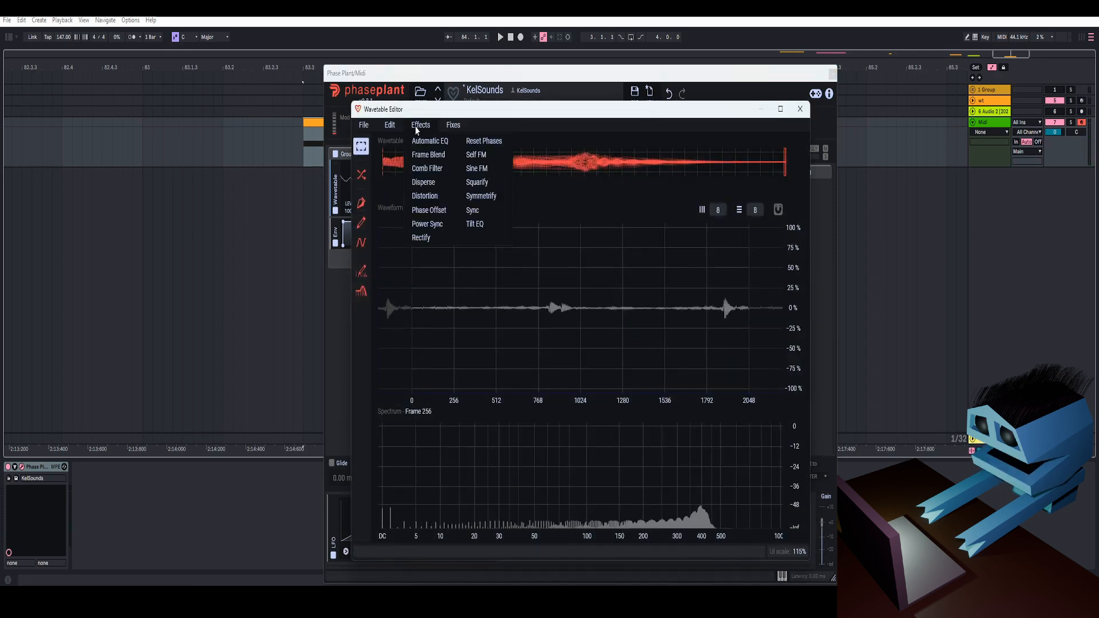
mouse_move(454, 125)
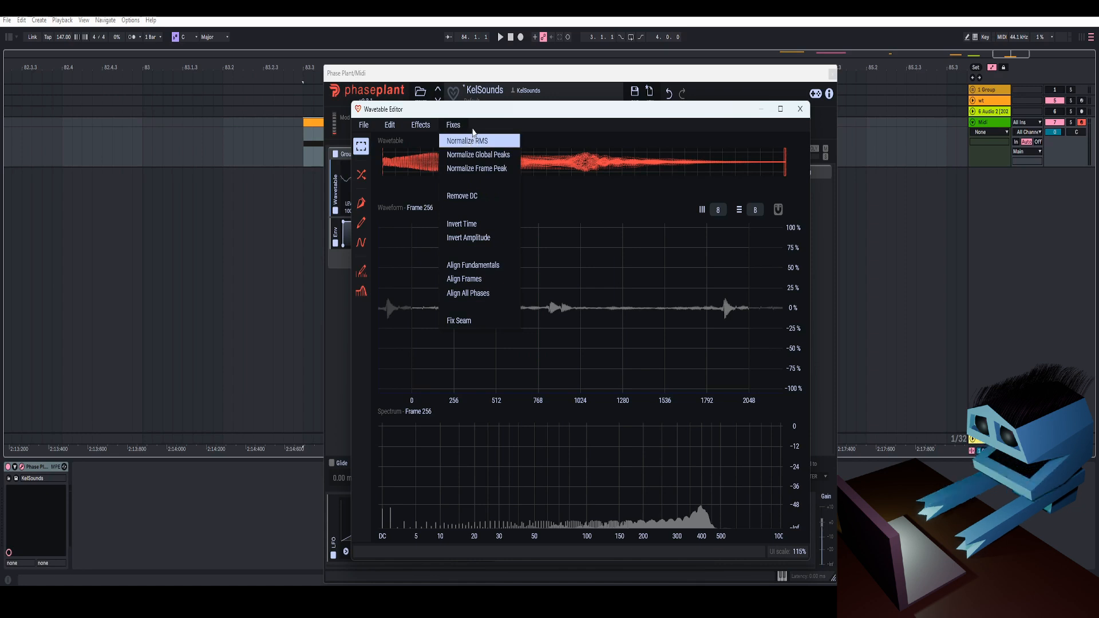
click(491, 159)
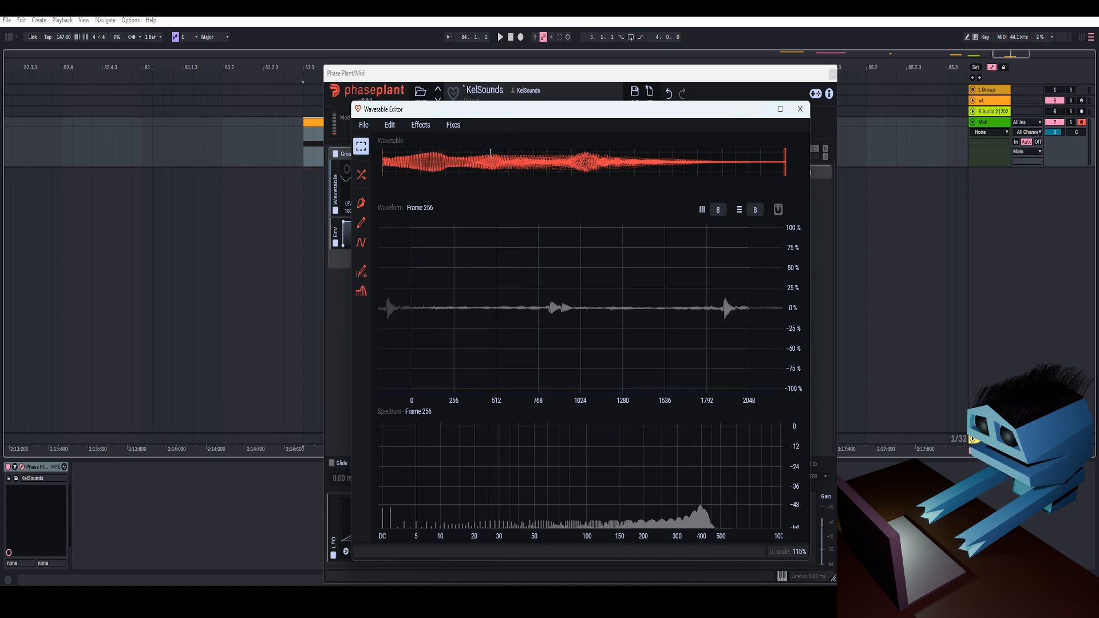
click(799, 110)
Audition the normalized wavetable by sweeping its Frame during playback
click(522, 169)
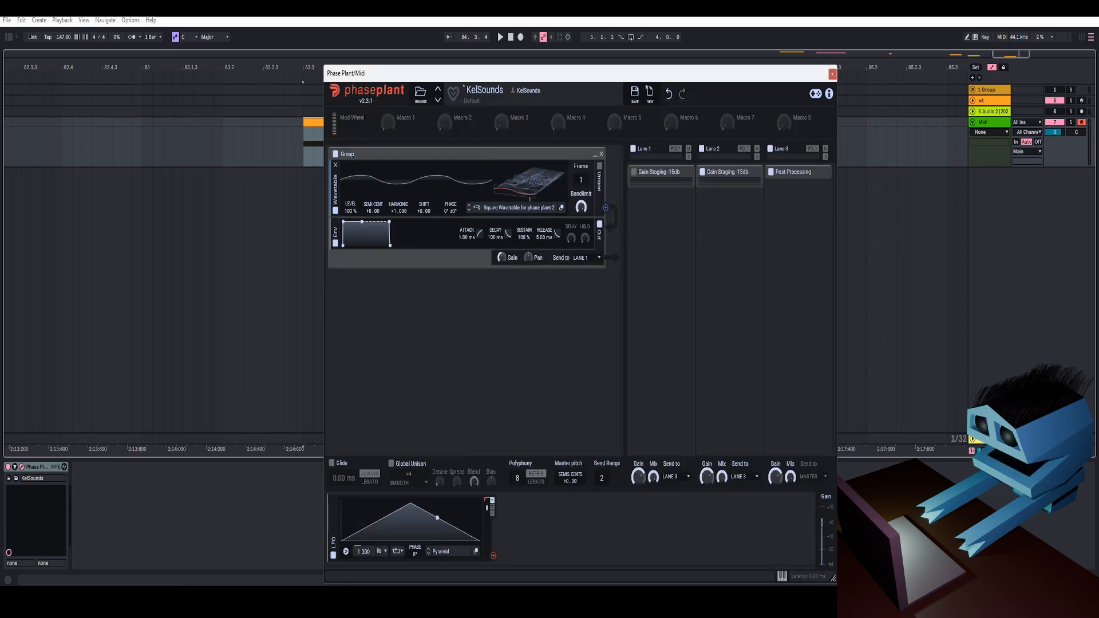
key(space)
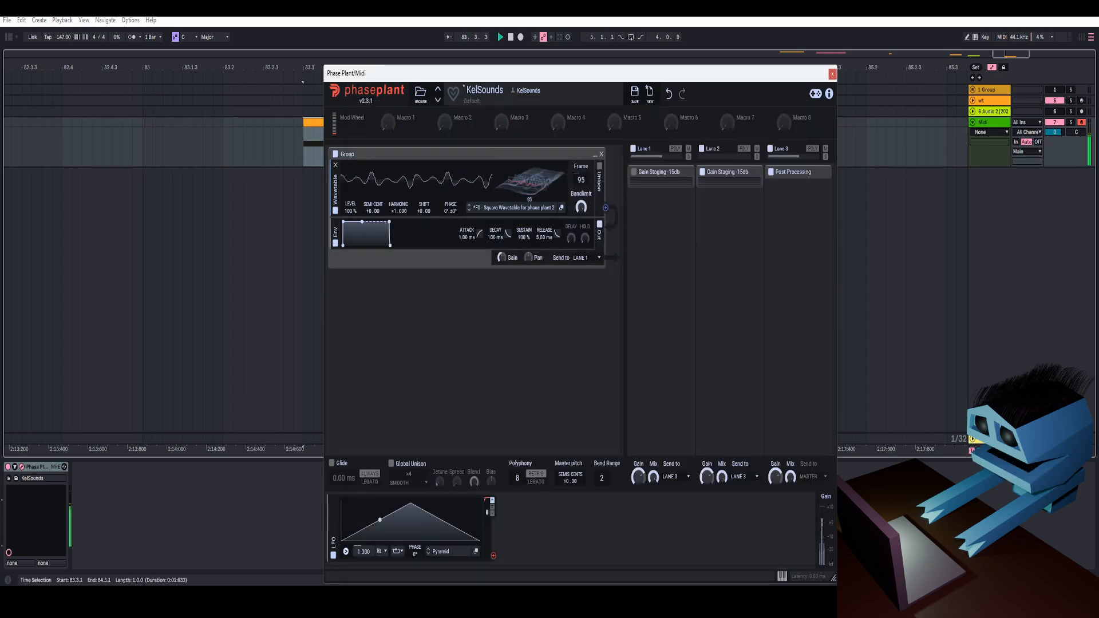
key(space)
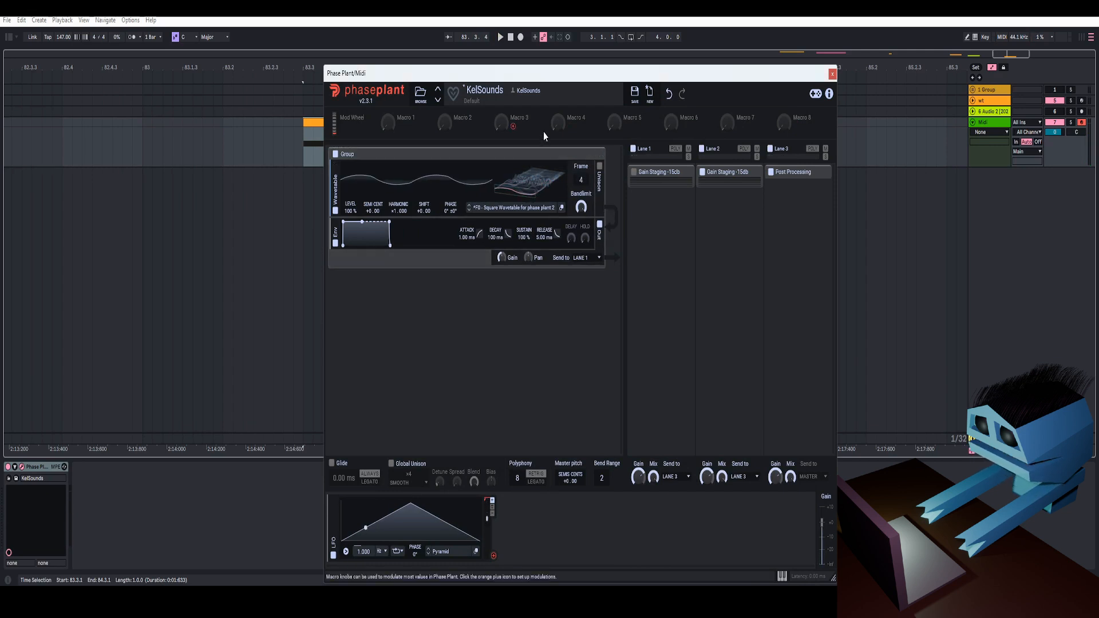
drag(571, 80, 551, 67)
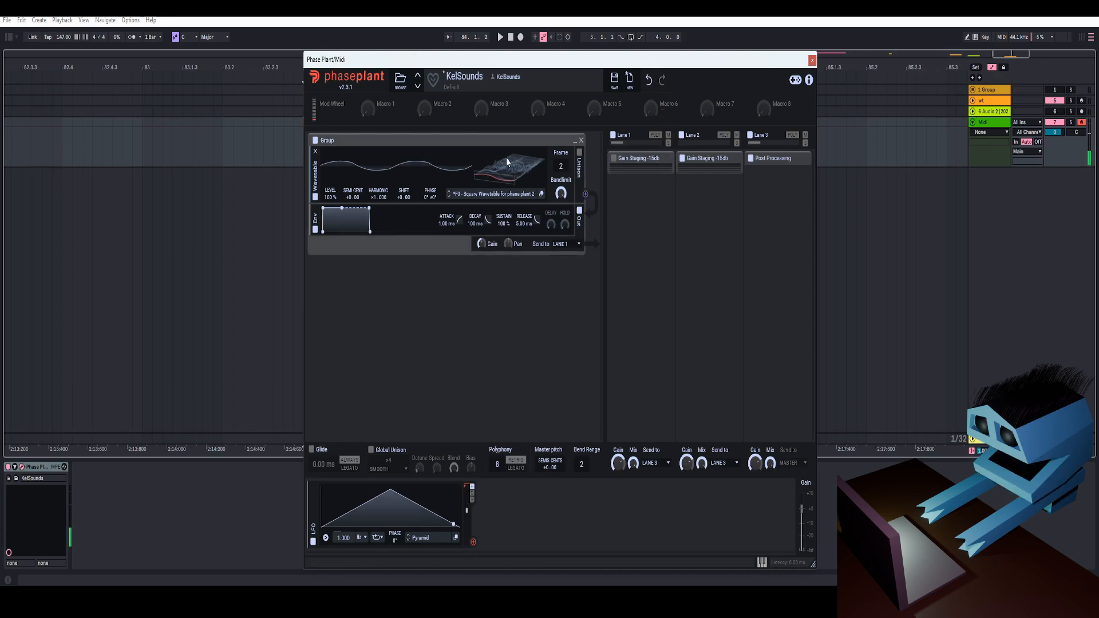
mouse_move(522, 184)
mouse_down()
mouse_move(511, 170)
mouse_move(499, 180)
mouse_move(511, 150)
mouse_move(511, 164)
mouse_move(538, 177)
mouse_up()
key(space)
key(space)
click(542, 196)
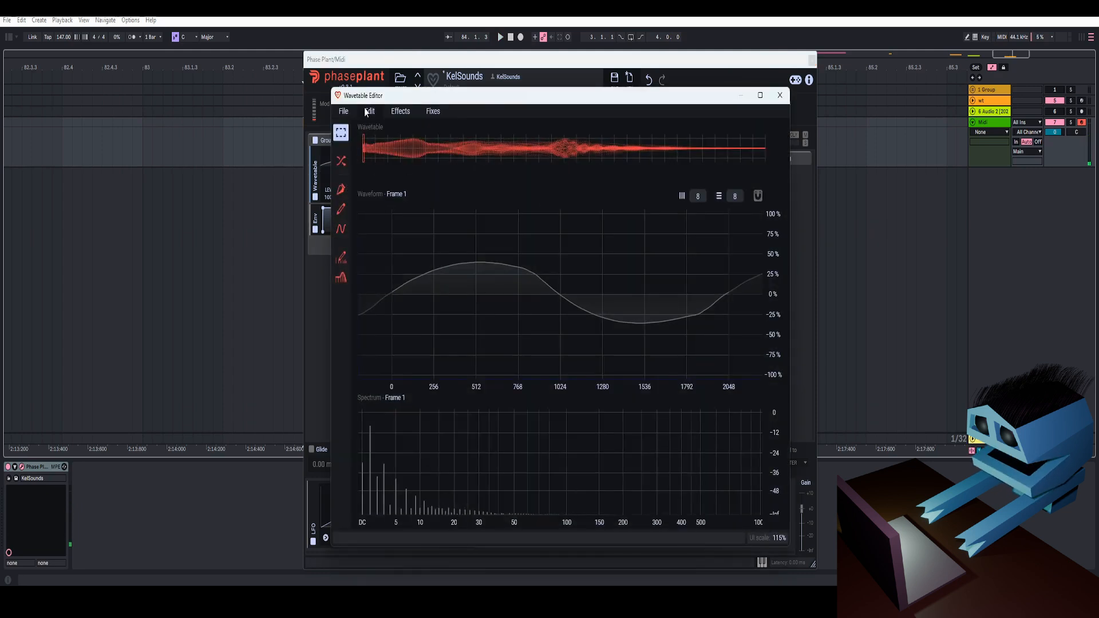
click(411, 112)
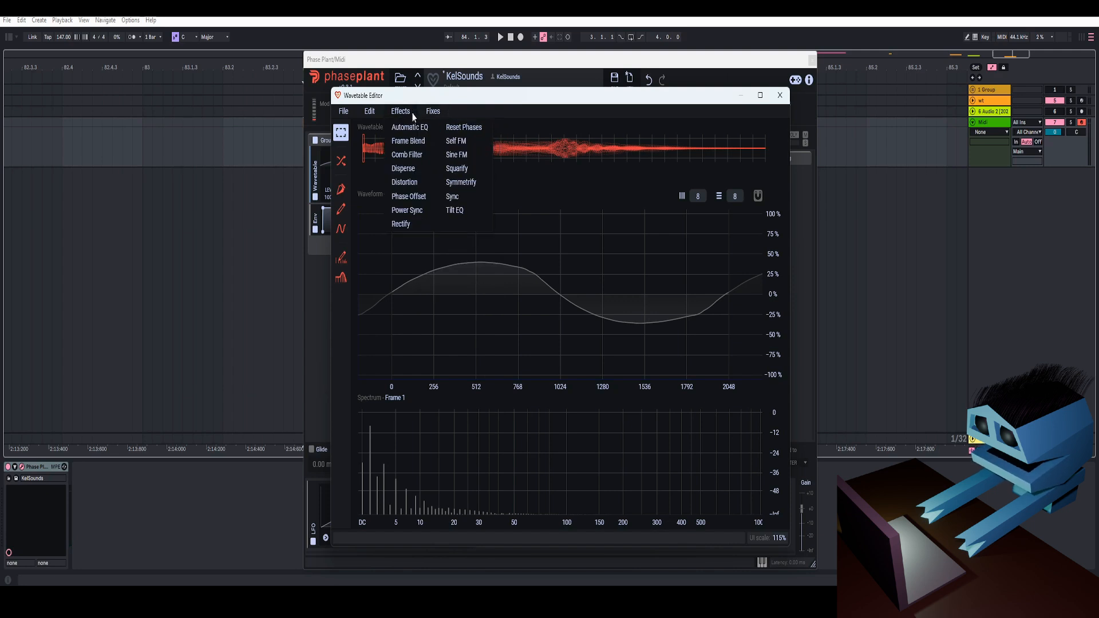
click(517, 75)
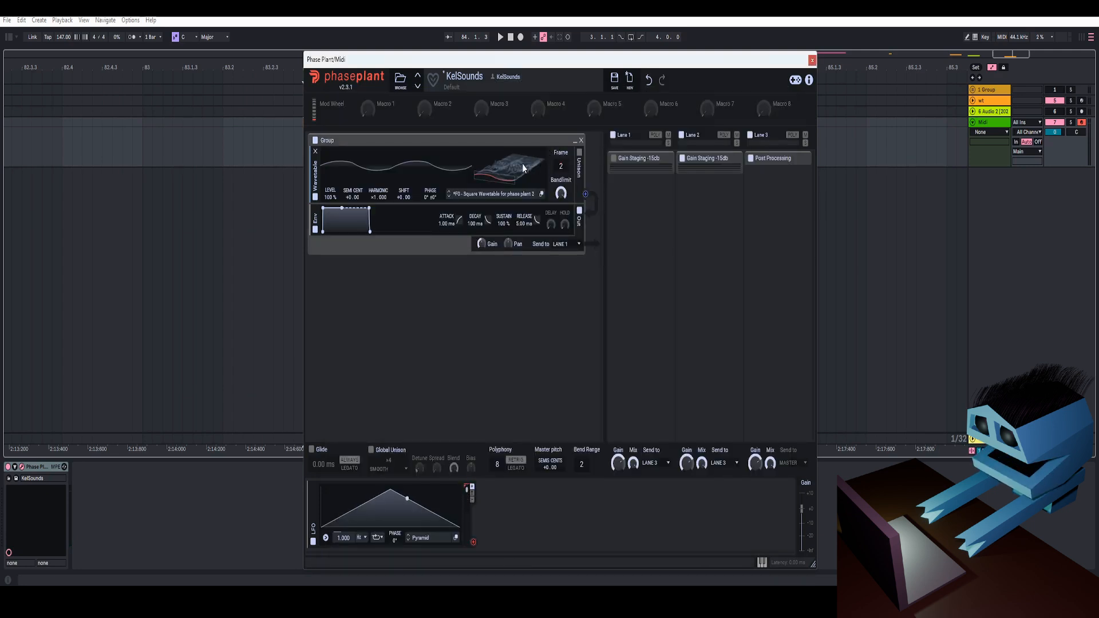